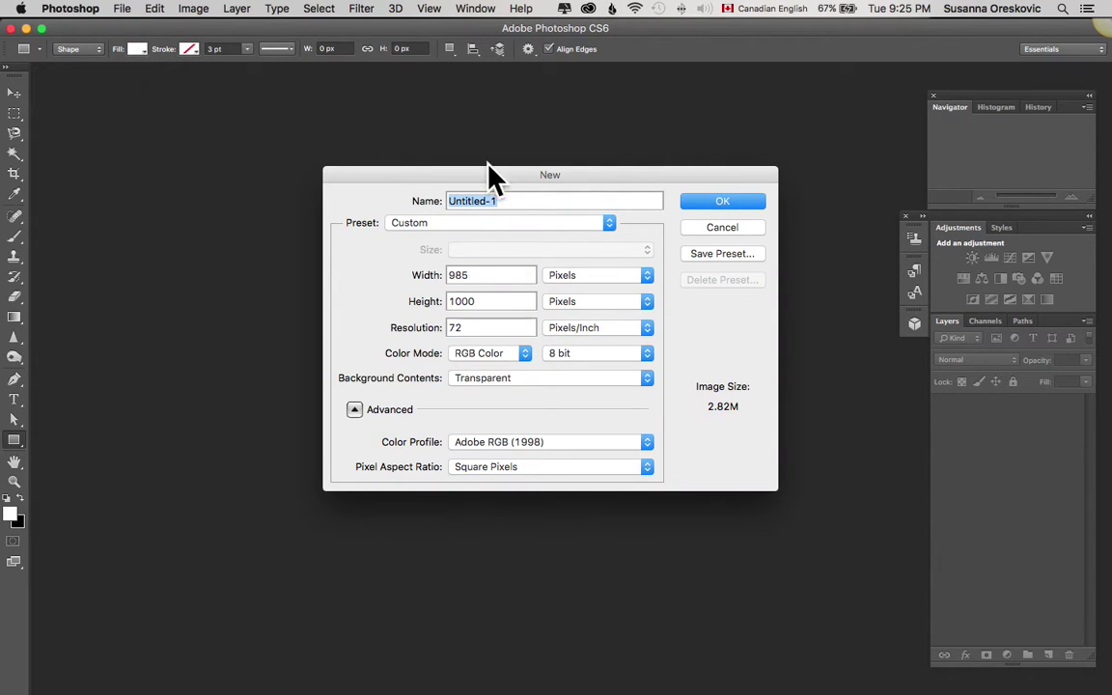
Create a new transparent 985 × 1000 pixel document named Wireframe
{"action": "left_click", "coordinate": [544, 200]}
{"action": "type", "text": "W"}
{"action": "key", "text": "BackSpace"}
{"action": "key", "text": "BackSpace"}
{"action": "key", "text": "BackSpace"}
{"action": "key", "text": "BackSpace"}
{"action": "key", "text": "BackSpace"}
{"action": "key", "text": "BackSpace"}
{"action": "key", "text": "BackSpace"}
{"action": "key", "text": "BackSpace"}
{"action": "key", "text": "BackSpace"}
{"action": "key", "text": "BackSpace"}
{"action": "key", "text": "BackSpace"}
{"action": "type", "text": "Wireframe"}
{"action": "left_click", "coordinate": [719, 205]}
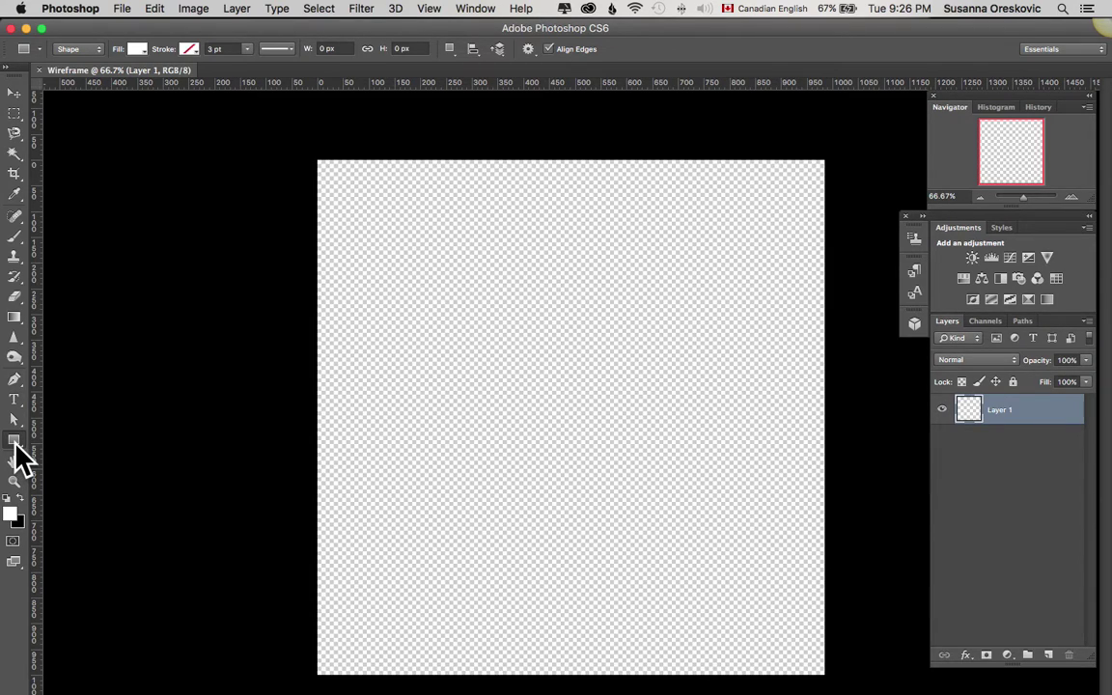
Create a white 985 × 1000 px rectangle shape with the Rectangle Tool
{"action": "left_click_drag", "start_coordinate": [15, 446], "coordinate": [65, 465]}
{"action": "left_click", "coordinate": [19, 447]}
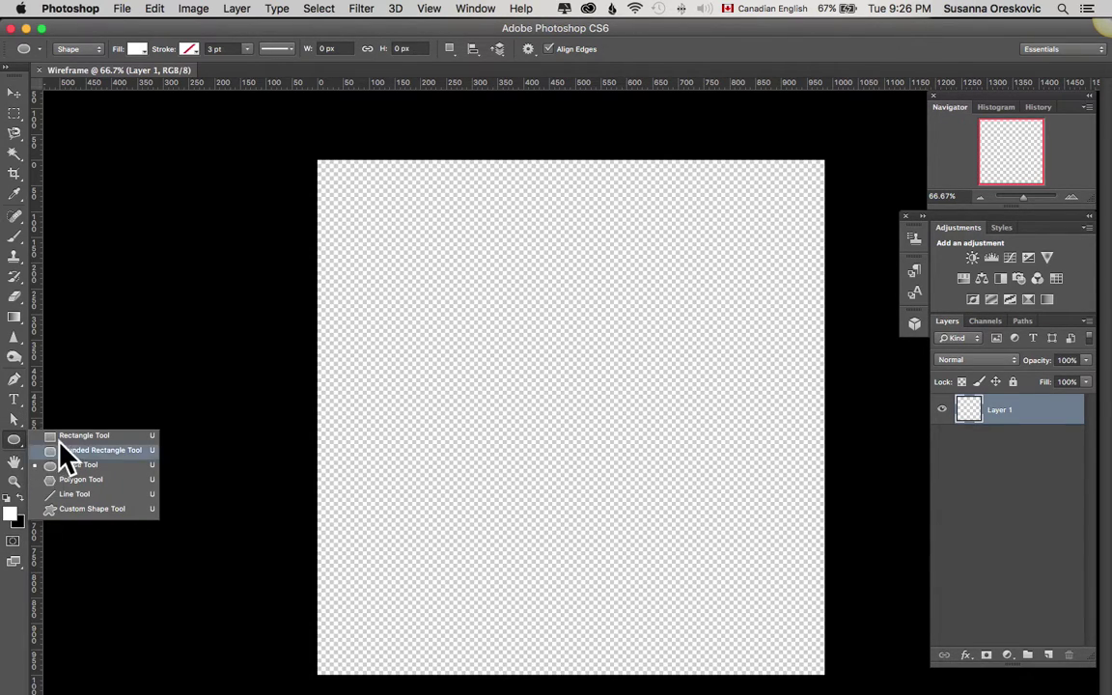
{"action": "left_click", "coordinate": [70, 436]}
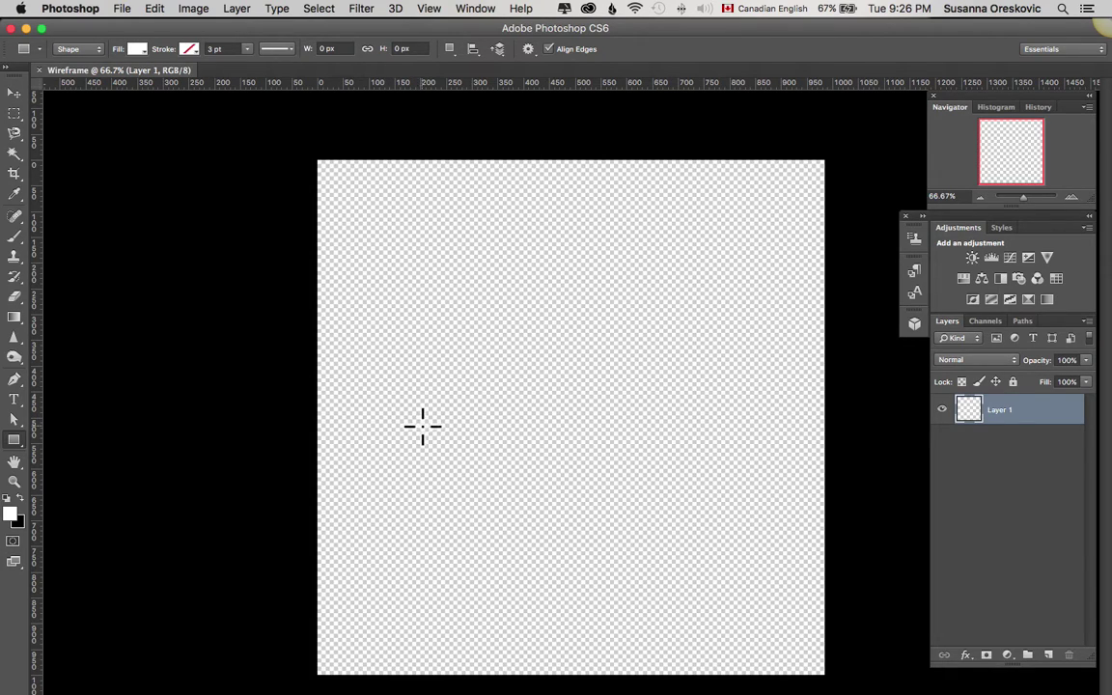
{"action": "left_click", "coordinate": [461, 335]}
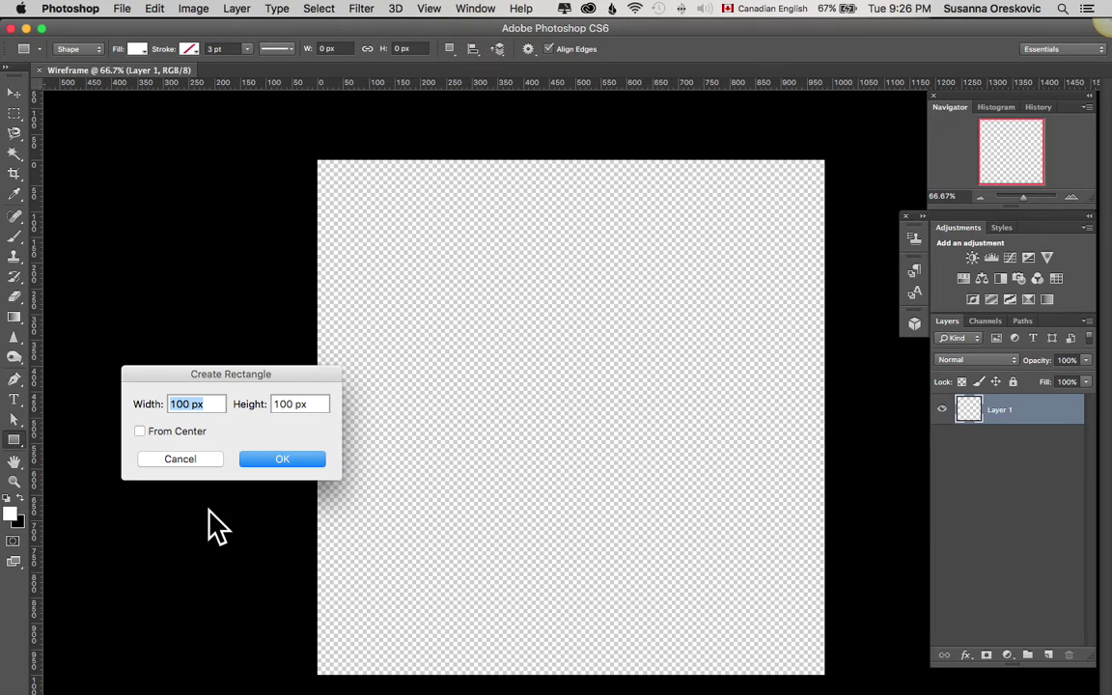
{"action": "type", "text": "985"}
{"action": "left_click", "coordinate": [292, 404]}
{"action": "type", "text": "0"}
{"action": "left_click", "coordinate": [266, 458]}
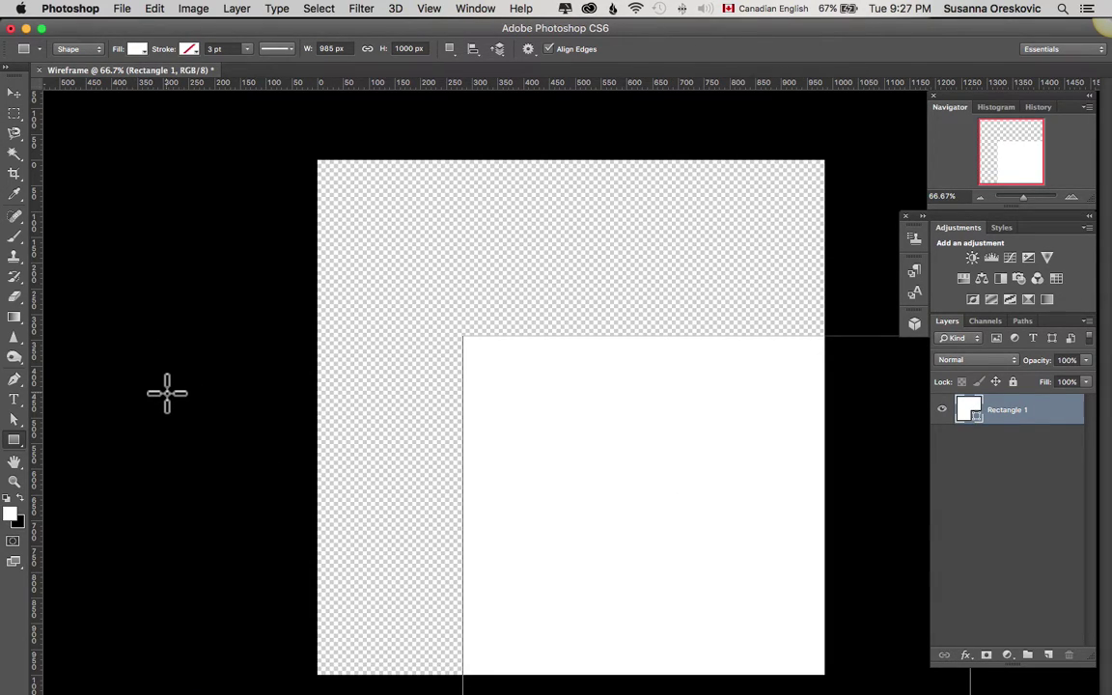
Move the white rectangle so that it covers the entire canvas, edge to edge
{"action": "left_click", "coordinate": [14, 94]}
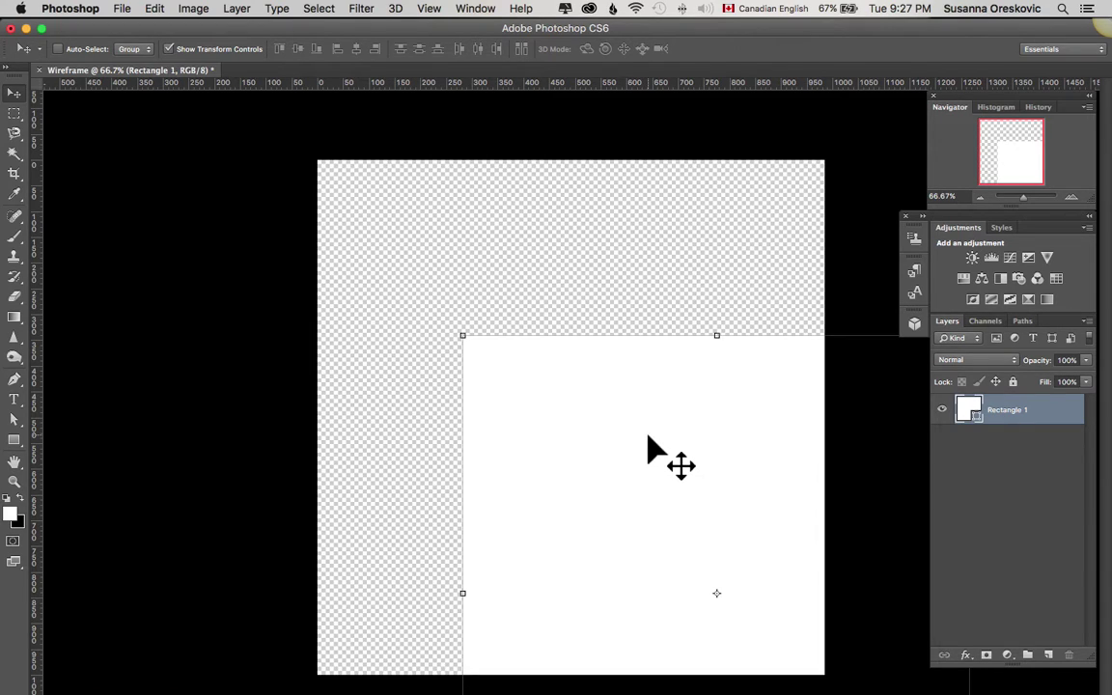
{"action": "left_click_drag", "start_coordinate": [647, 436], "coordinate": [499, 262]}
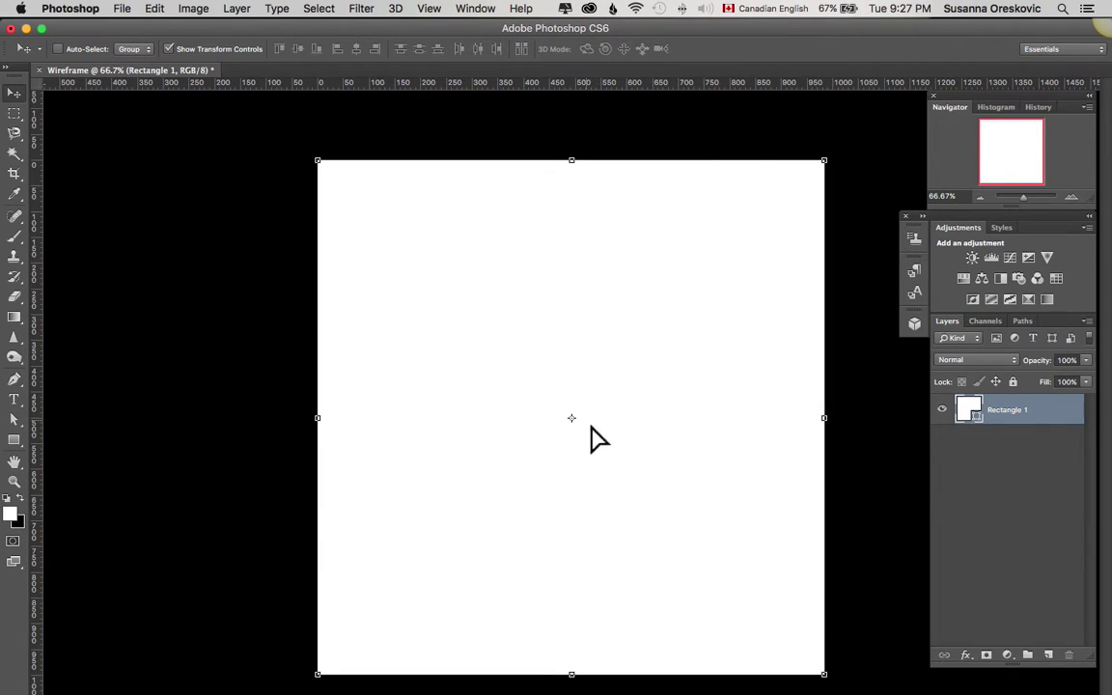
{"action": "key", "text": "super+z"}
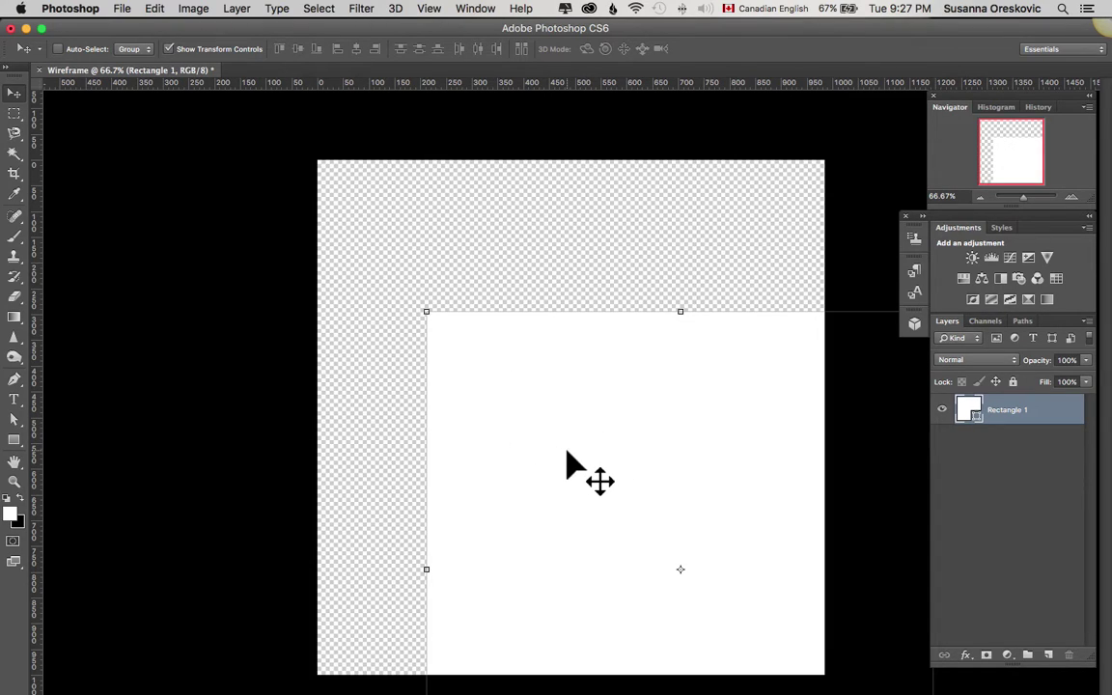
{"action": "left_click_drag", "start_coordinate": [567, 453], "coordinate": [457, 308]}
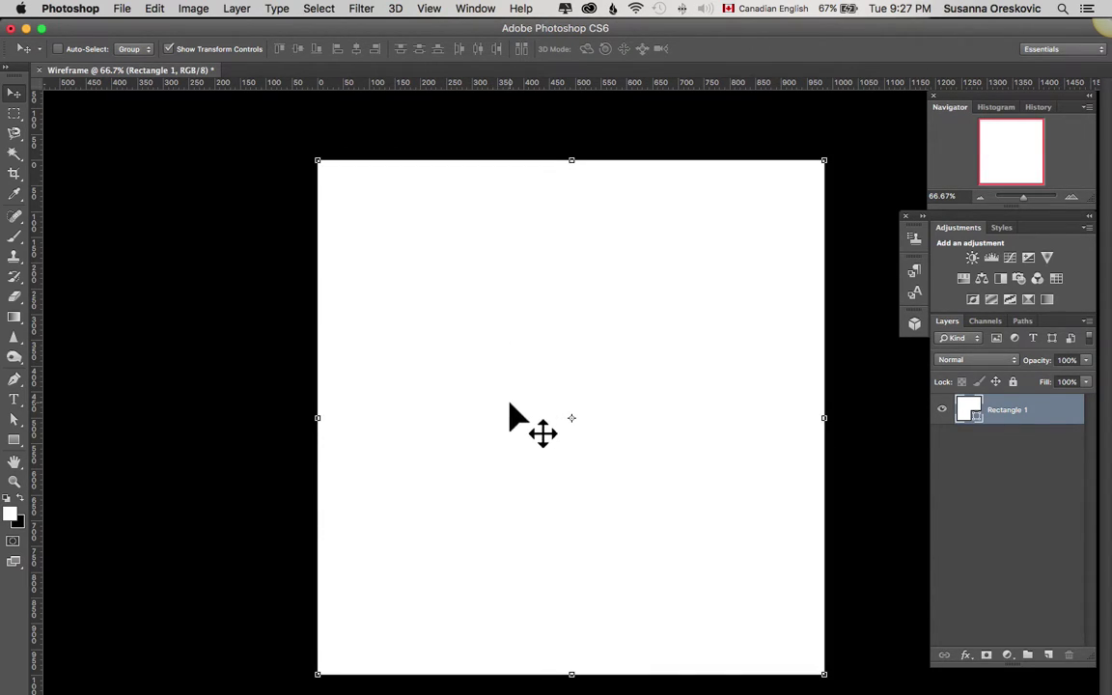
Create a second rectangle of 985 × 140 px and place it flush with the top edge of the canvas
{"action": "left_click", "coordinate": [13, 441]}
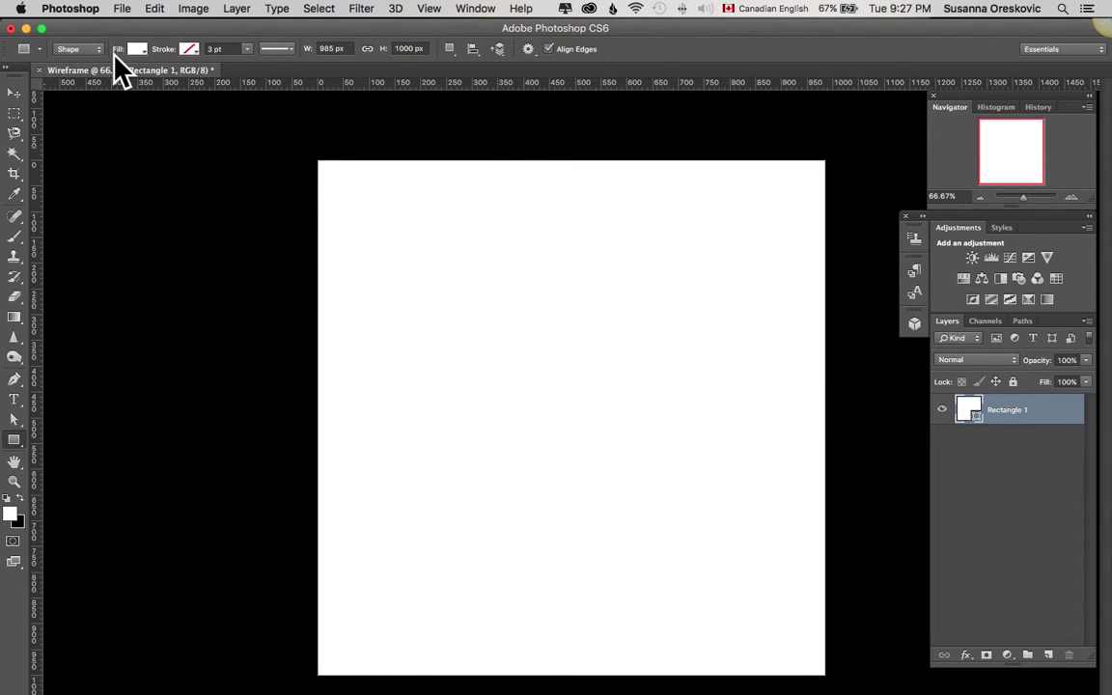
{"action": "left_click", "coordinate": [138, 50]}
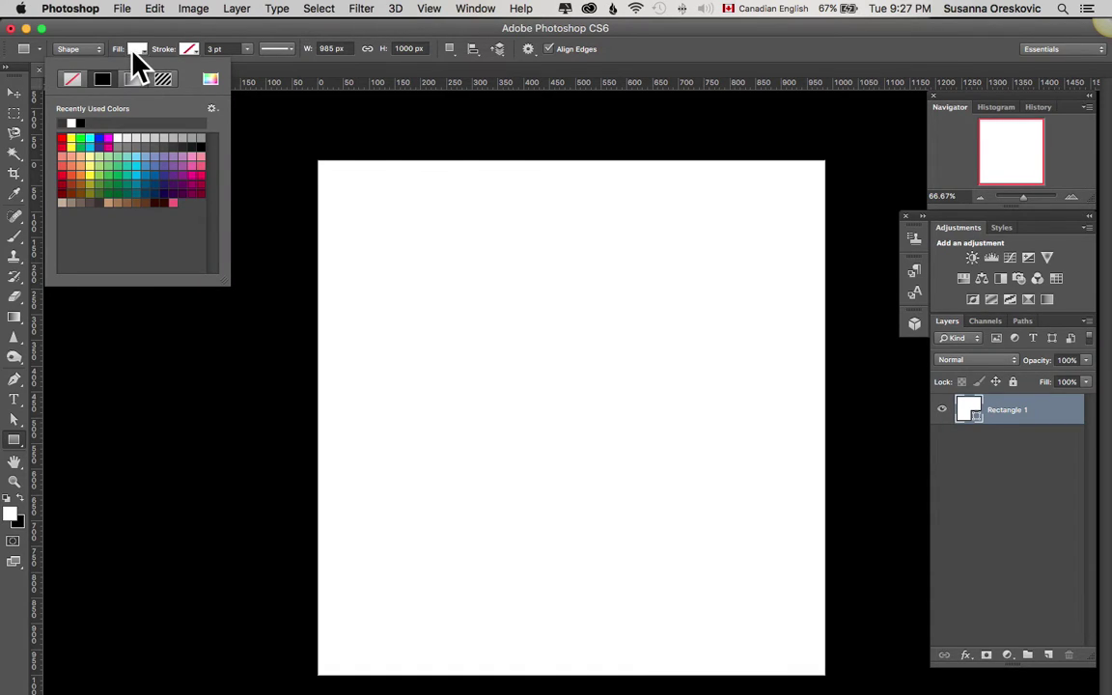
{"action": "left_click", "coordinate": [135, 49]}
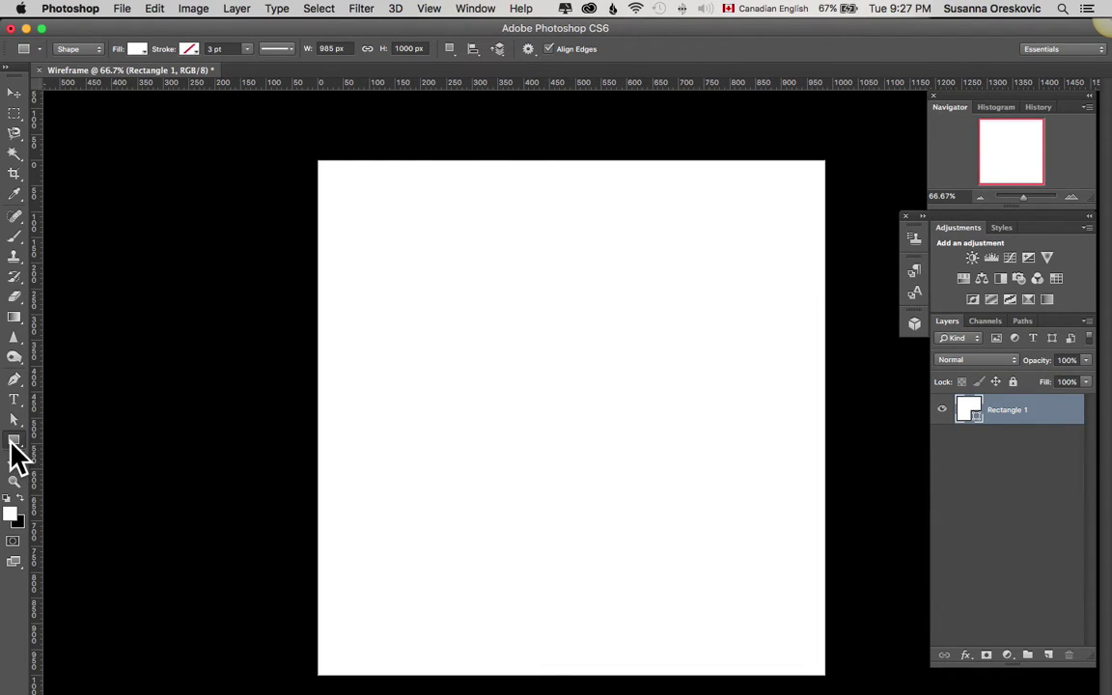
{"action": "left_click", "coordinate": [443, 294]}
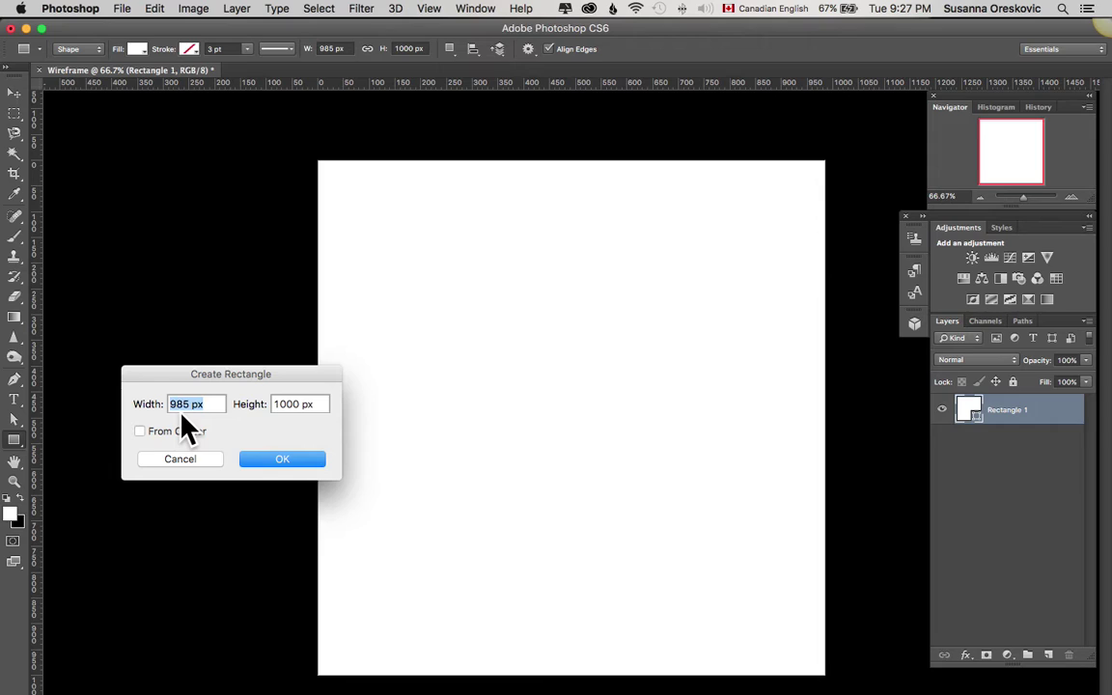
{"action": "double_click", "coordinate": [287, 404]}
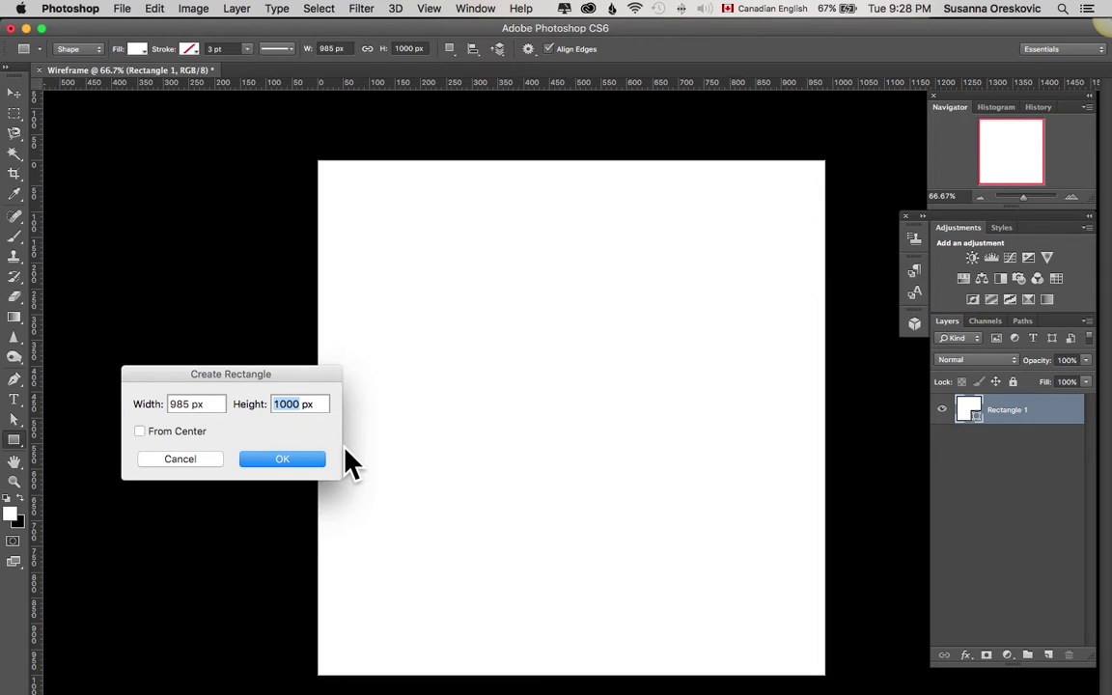
{"action": "type", "text": "140"}
{"action": "key", "text": "Return"}
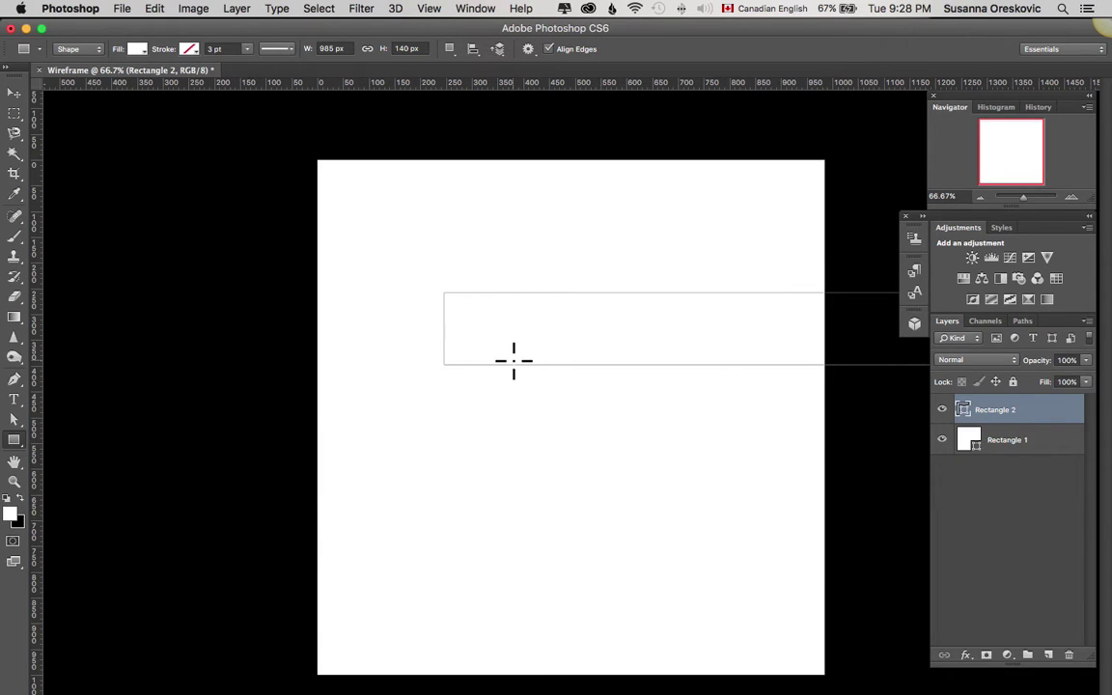
{"action": "left_click", "coordinate": [15, 92]}
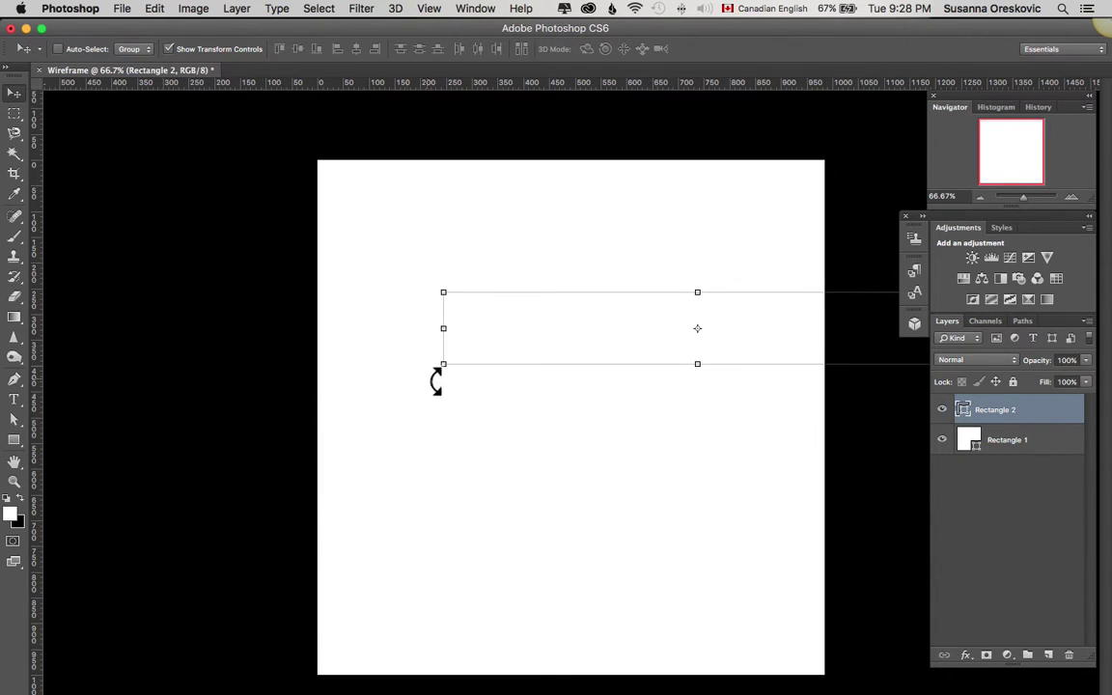
{"action": "left_click_drag", "start_coordinate": [616, 336], "coordinate": [491, 206]}
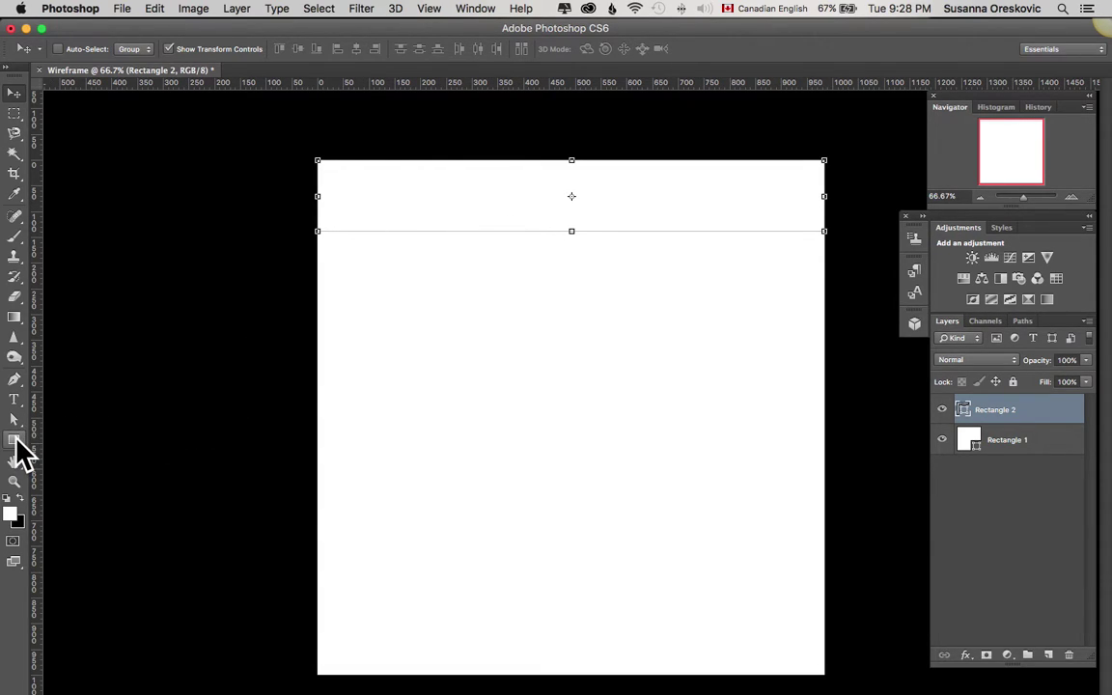
Give the 140 px high rectangle a dark grey stroke
{"action": "left_click", "coordinate": [14, 441]}
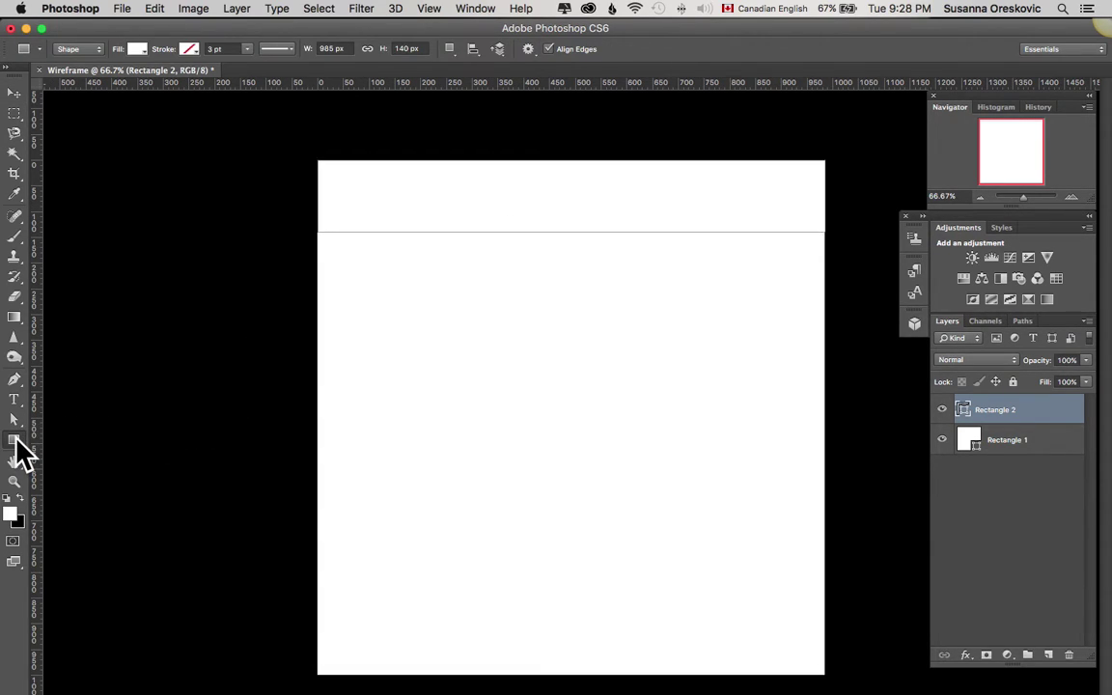
{"action": "left_click", "coordinate": [198, 52]}
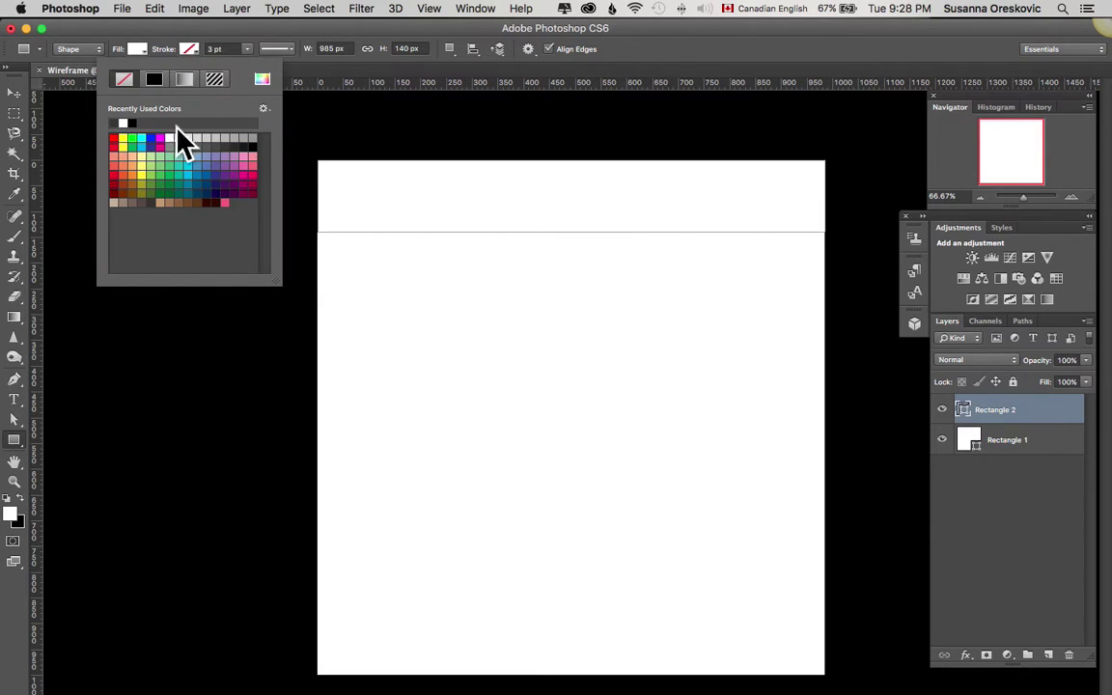
{"action": "left_click", "coordinate": [155, 199]}
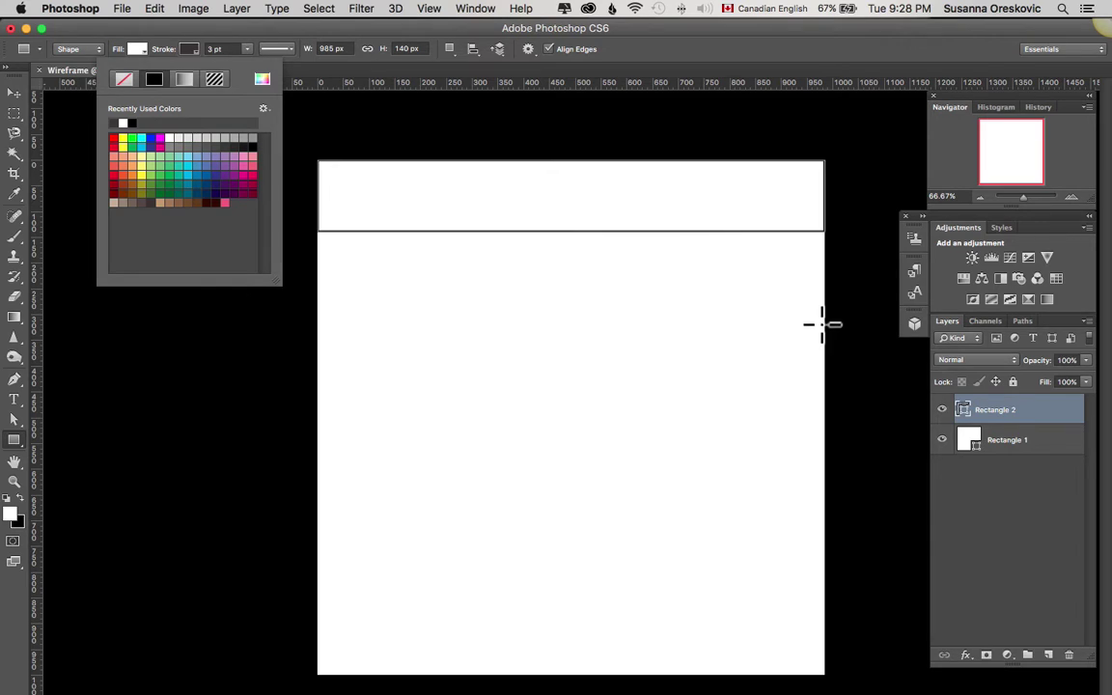
{"action": "left_click", "coordinate": [323, 118]}
{"action": "left_click", "coordinate": [247, 458]}
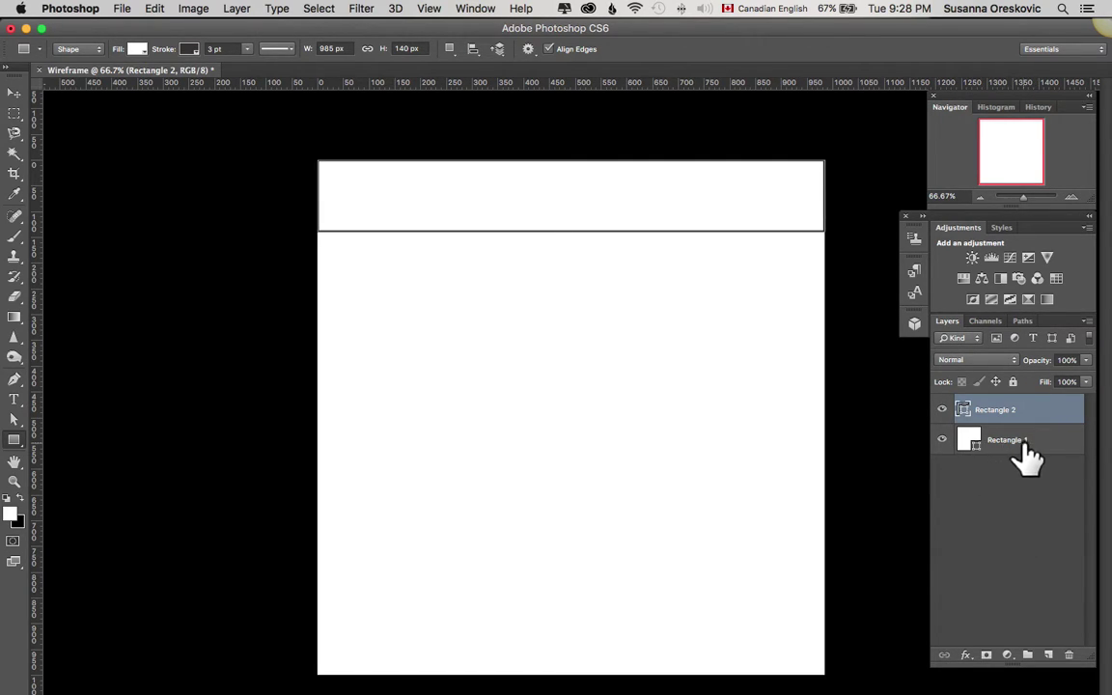
Rename the full-canvas Rectangle 1 layer to Main while temporarily hiding the Rectangle 2 layer
{"action": "left_click", "coordinate": [943, 409]}
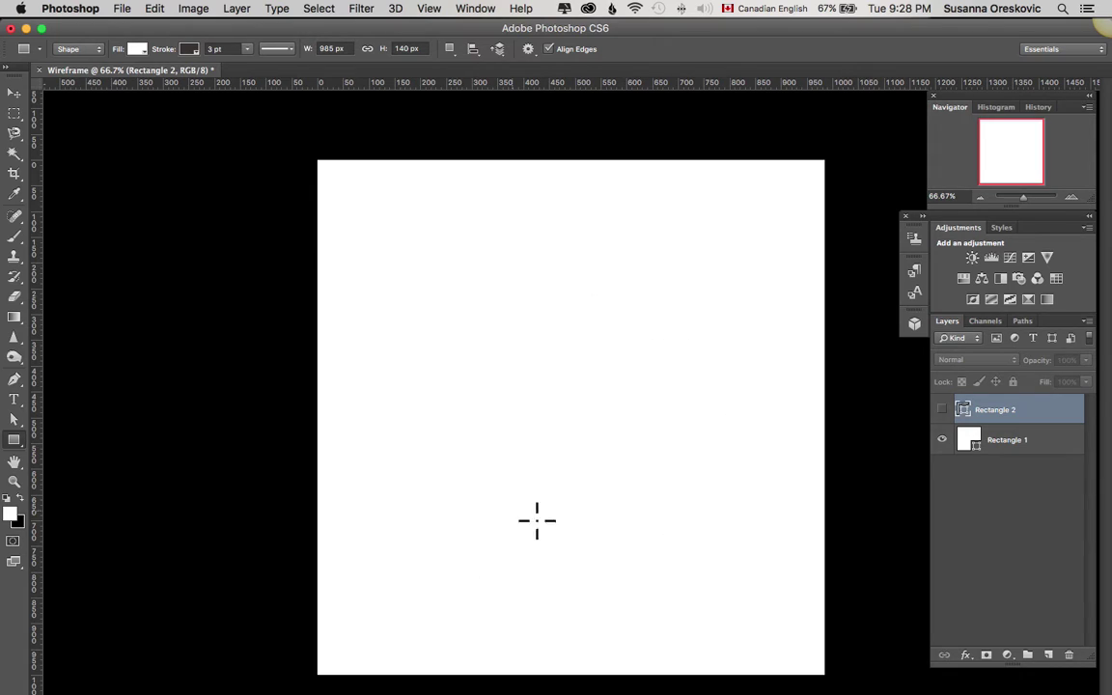
{"action": "double_click", "coordinate": [1006, 440]}
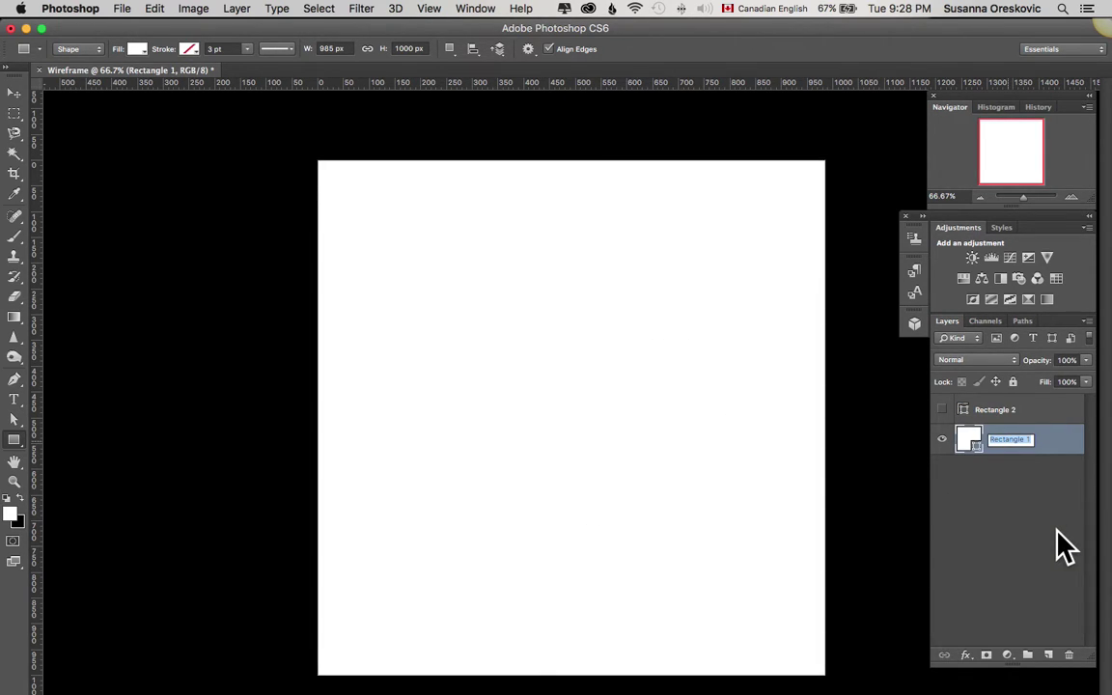
{"action": "type", "text": "Main"}
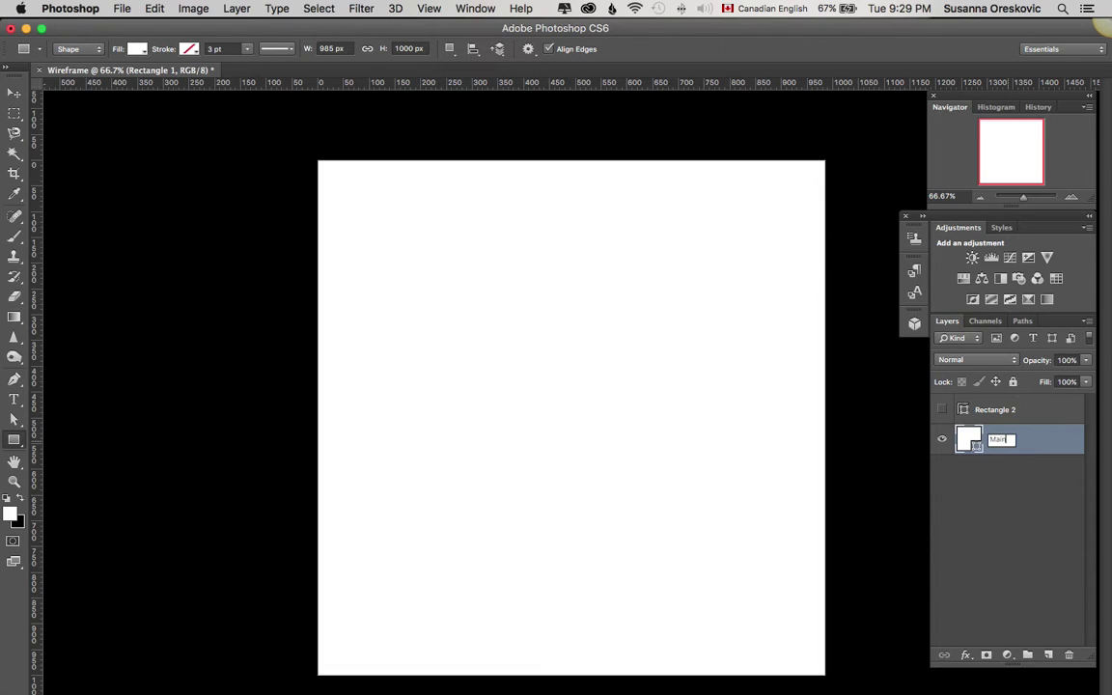
{"action": "key", "text": "Return"}
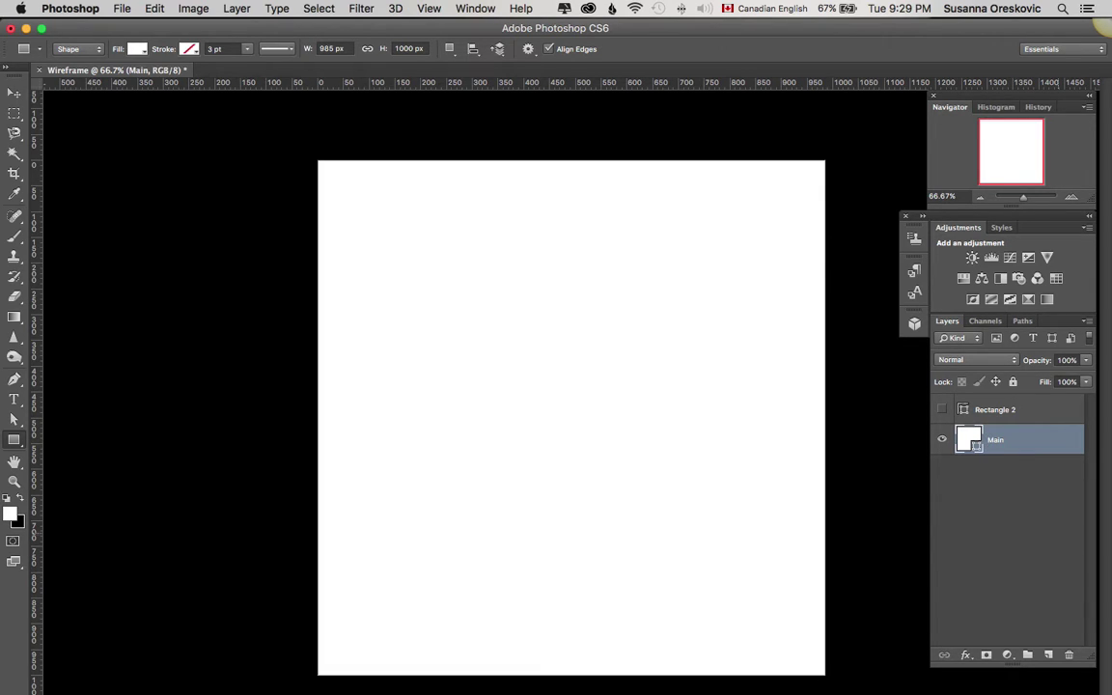
{"action": "left_click", "coordinate": [941, 409]}
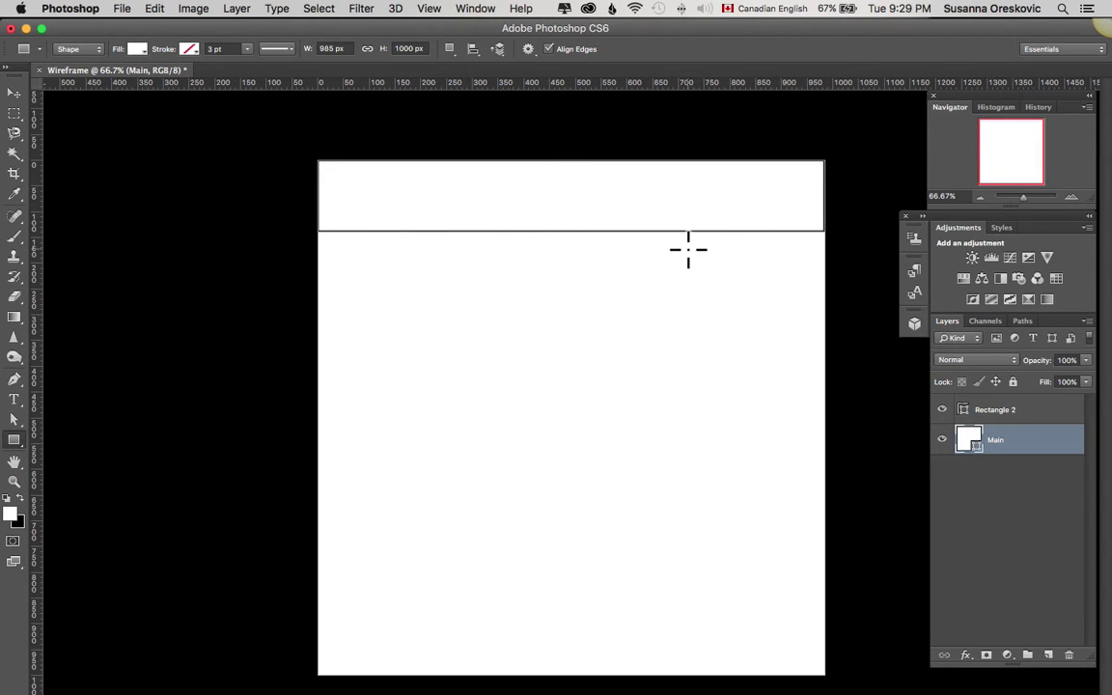
Rename the Rectangle 2 layer to Header
{"action": "left_click", "coordinate": [1031, 422]}
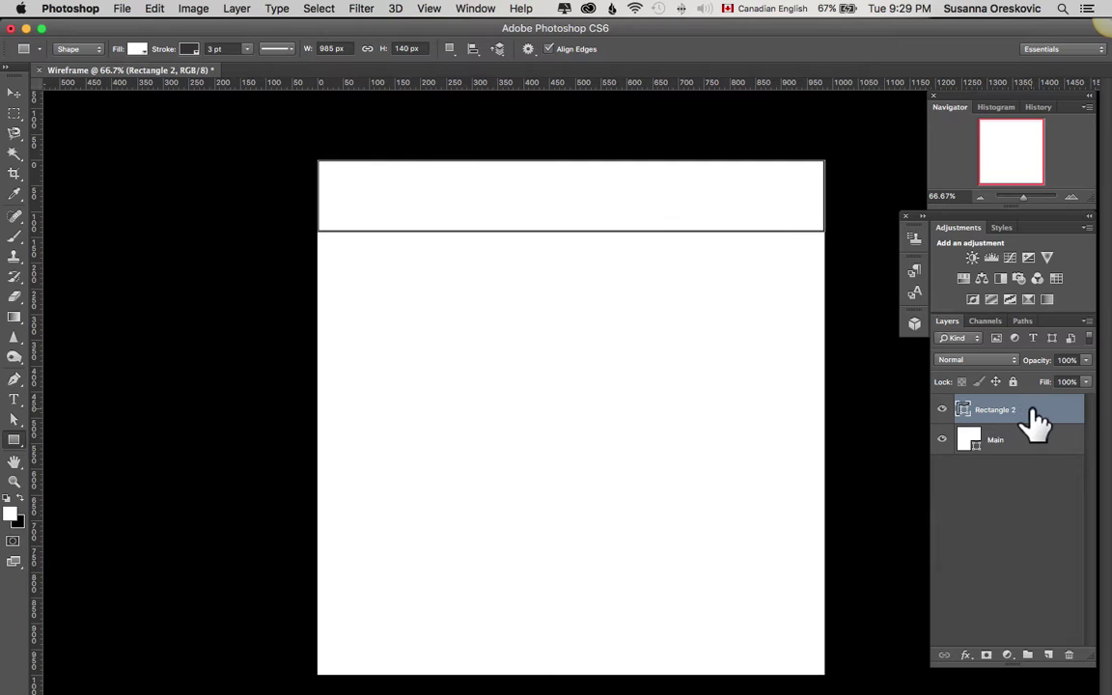
{"action": "double_click", "coordinate": [1000, 411]}
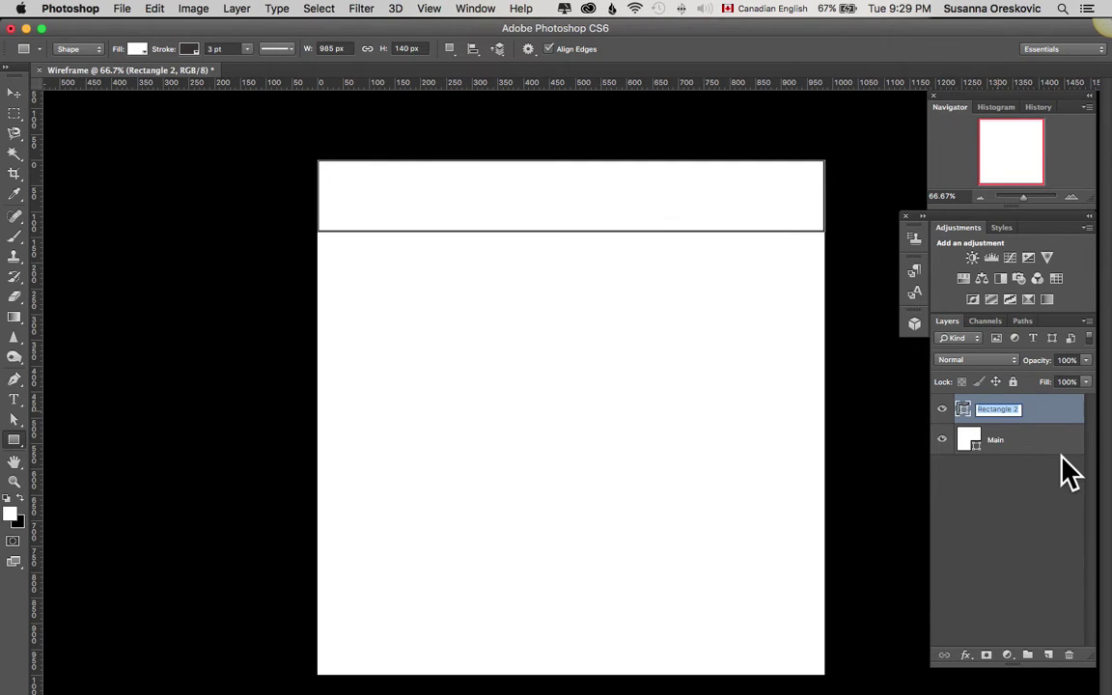
{"action": "type", "text": "Hea"}
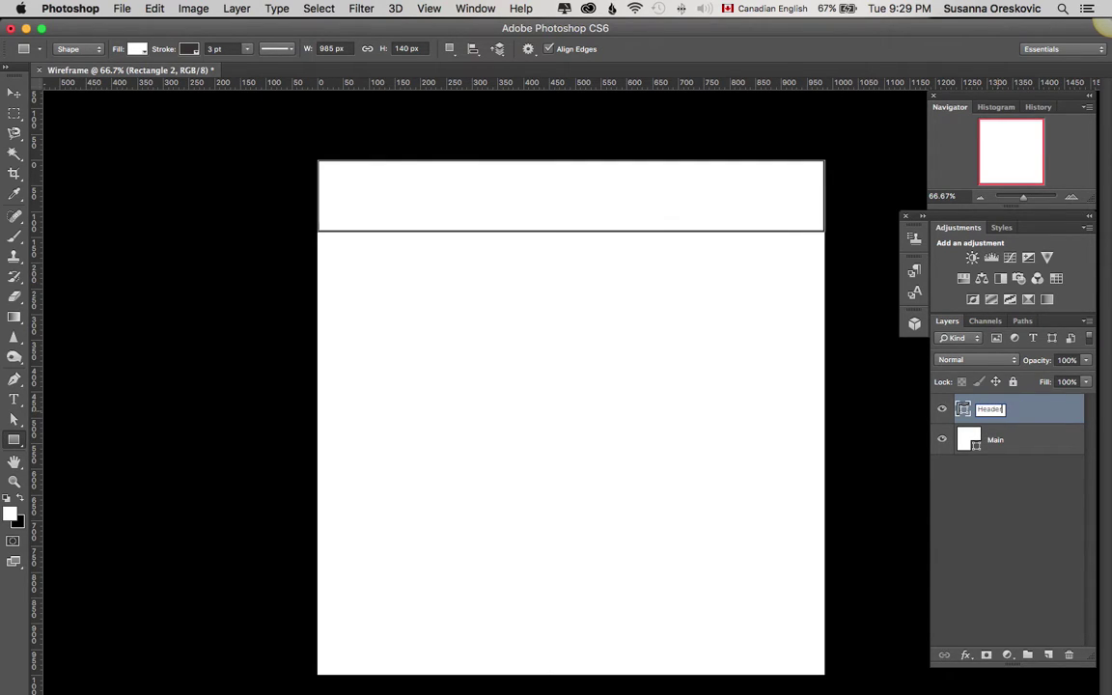
{"action": "type", "text": "der"}
{"action": "key", "text": "Return"}
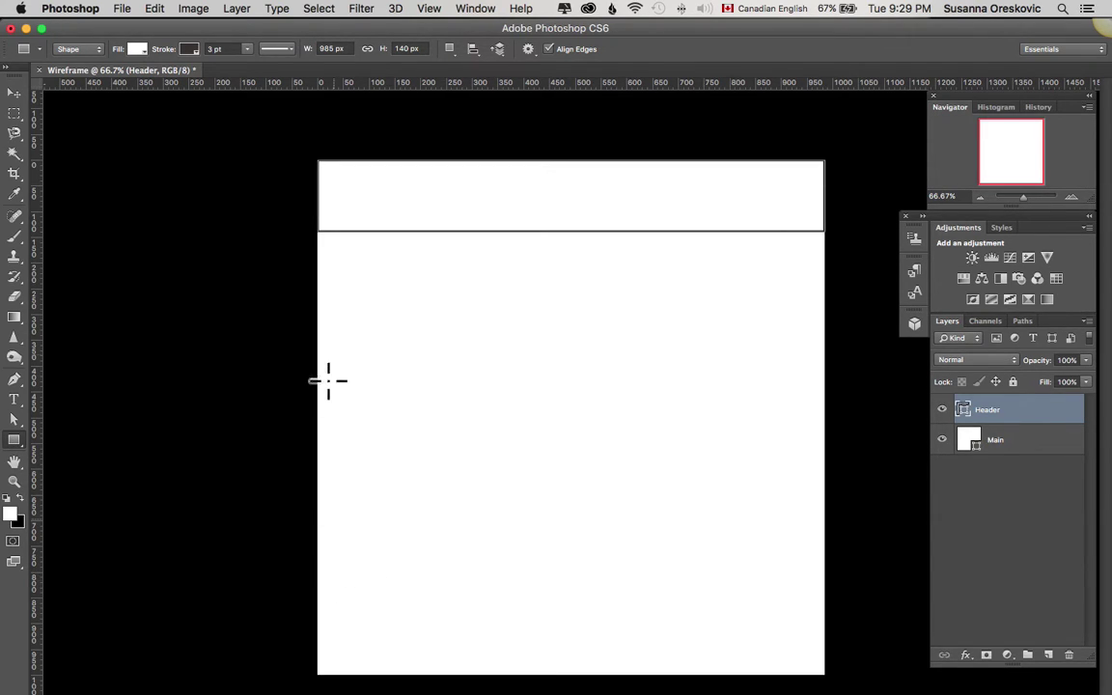
Create a 985 × 40 px rectangle and place it directly beneath the header, spanning the canvas width
{"action": "left_click", "coordinate": [389, 345]}
{"action": "double_click", "coordinate": [286, 404]}
{"action": "type", "text": "40"}
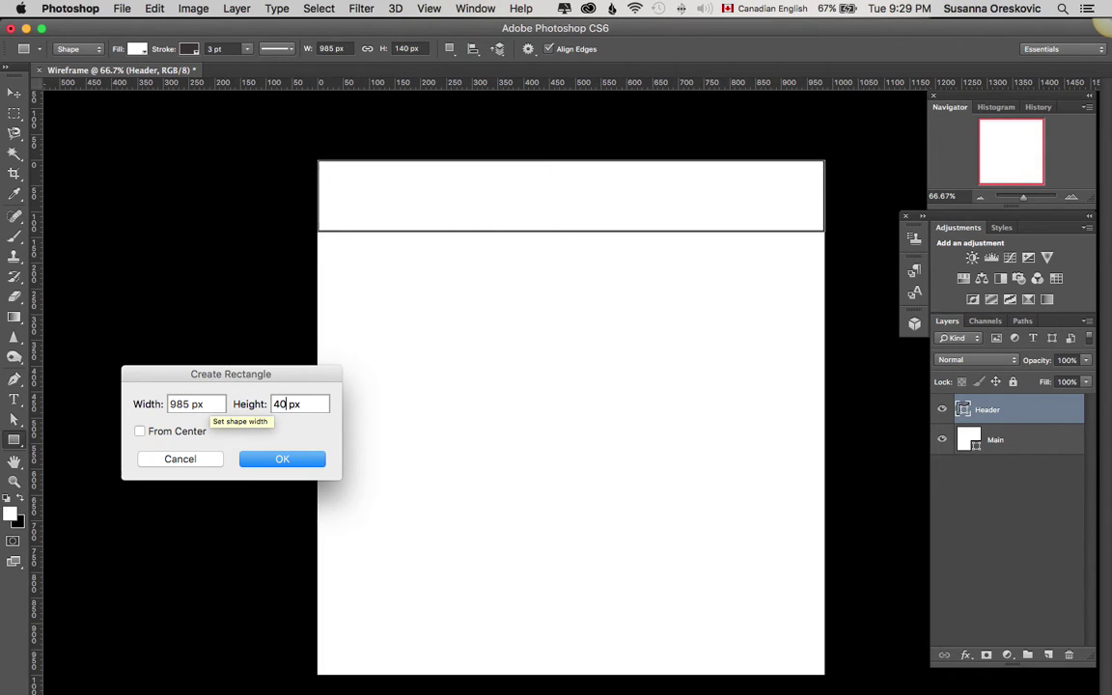
{"action": "key", "text": "Return"}
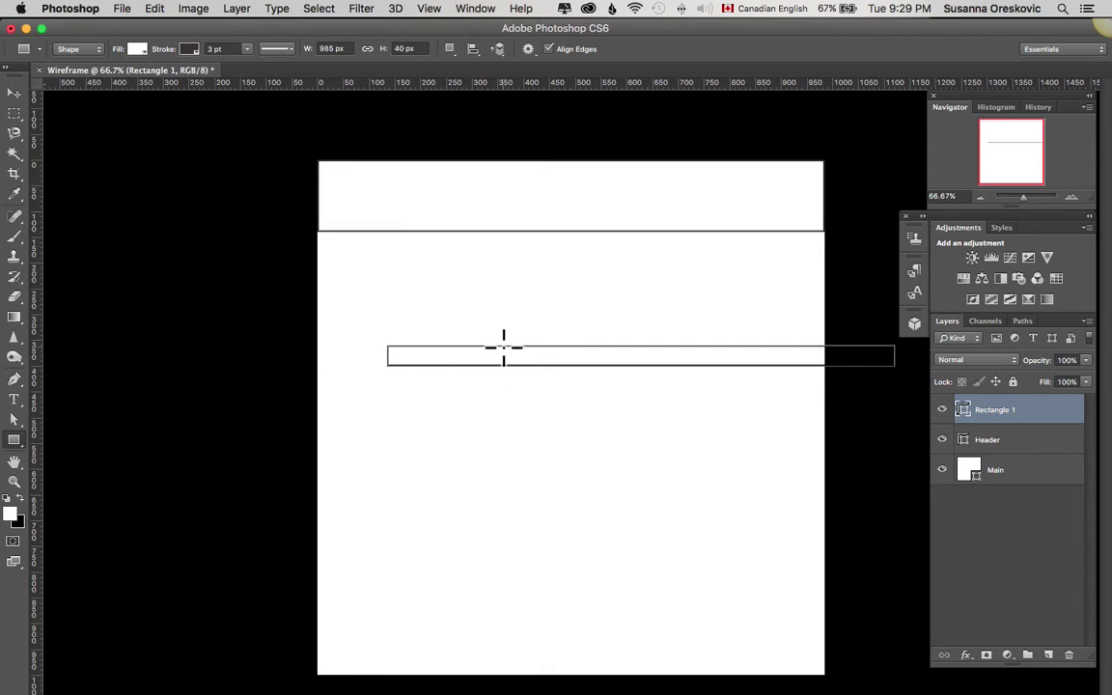
{"action": "left_click", "coordinate": [14, 93]}
{"action": "left_click_drag", "start_coordinate": [477, 366], "coordinate": [413, 249]}
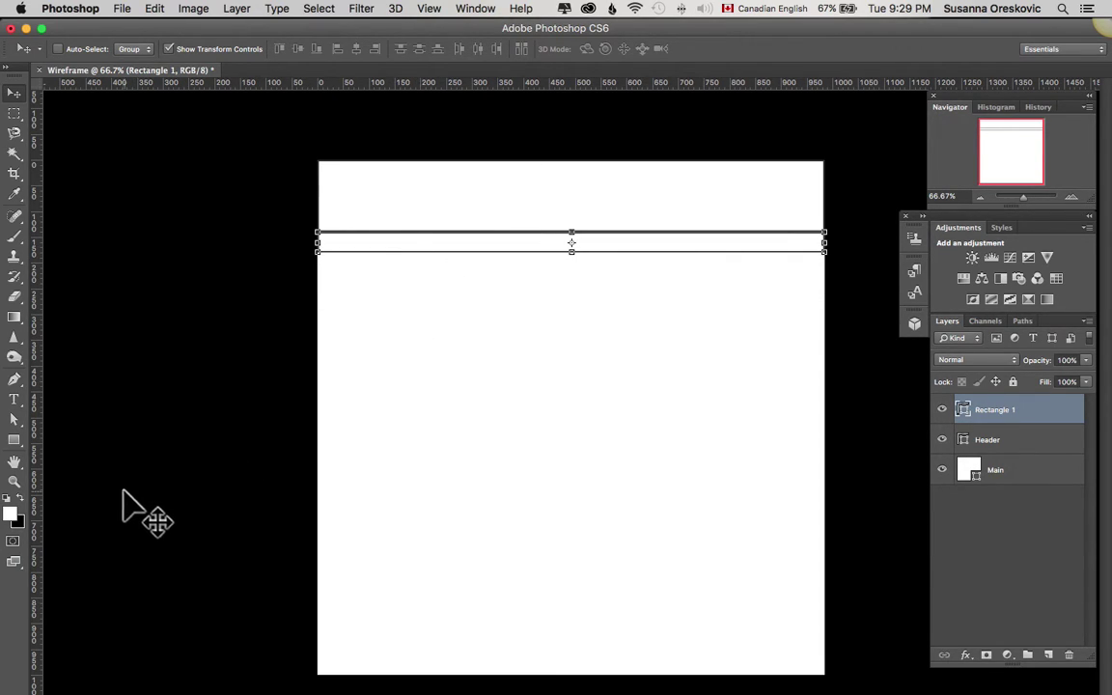
Remove the stroke from the 985 × 40 px rectangle directly beneath the header
{"action": "left_click", "coordinate": [14, 440]}
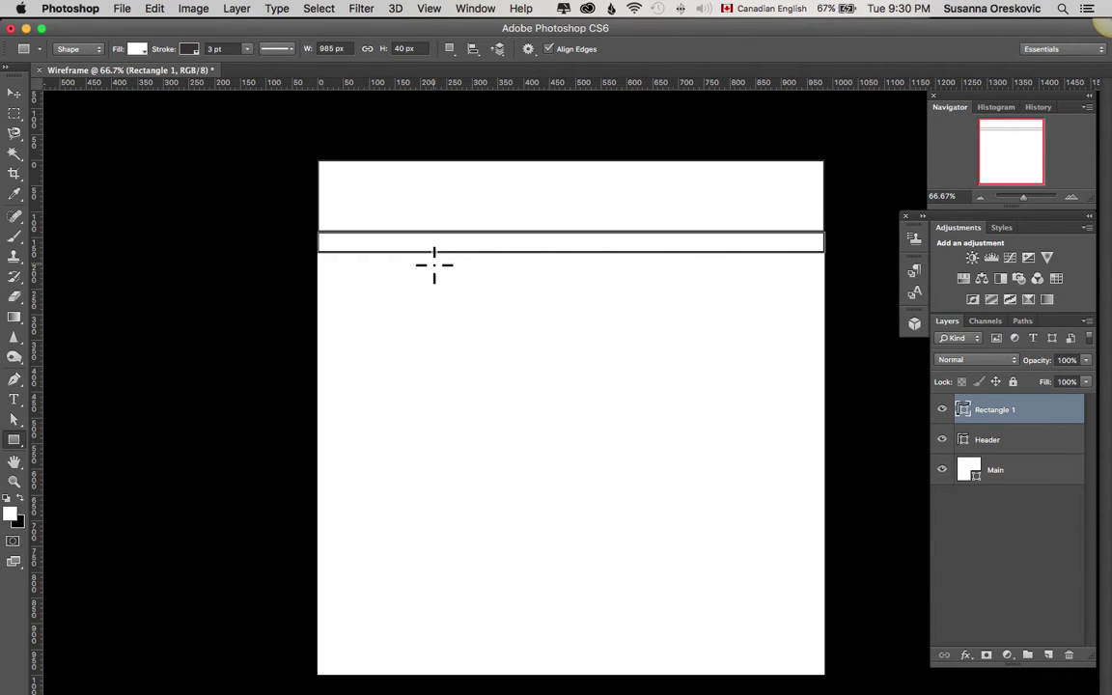
{"action": "left_click", "coordinate": [190, 49]}
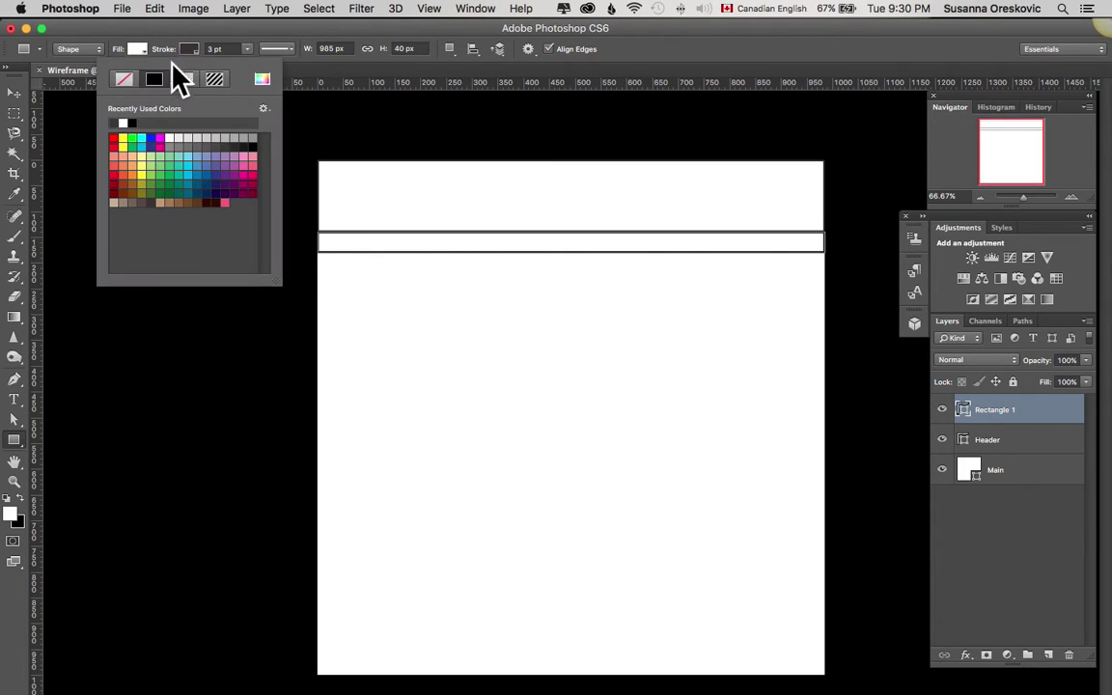
{"action": "left_click", "coordinate": [122, 79]}
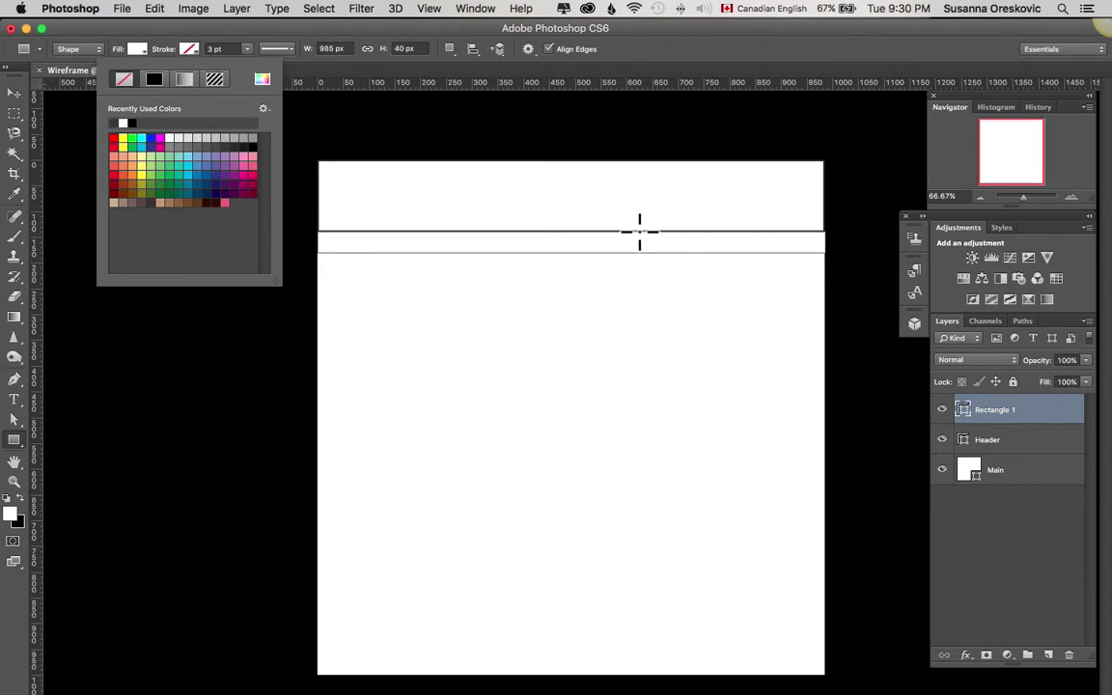
{"action": "left_click", "coordinate": [1039, 450]}
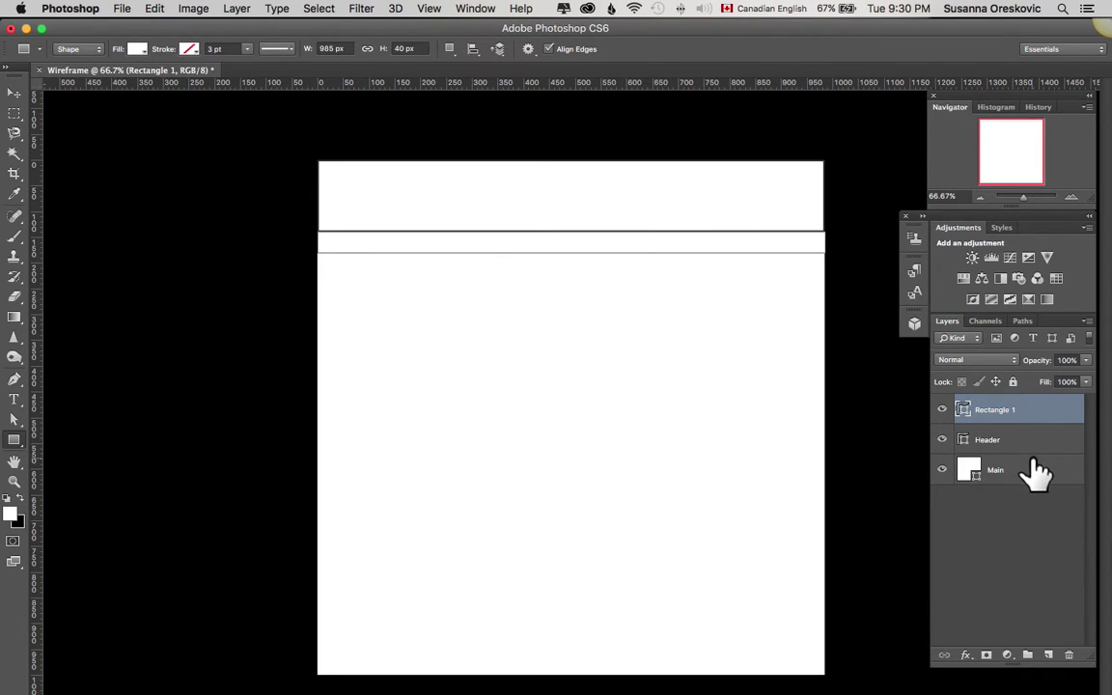
{"action": "left_click", "coordinate": [1031, 448]}
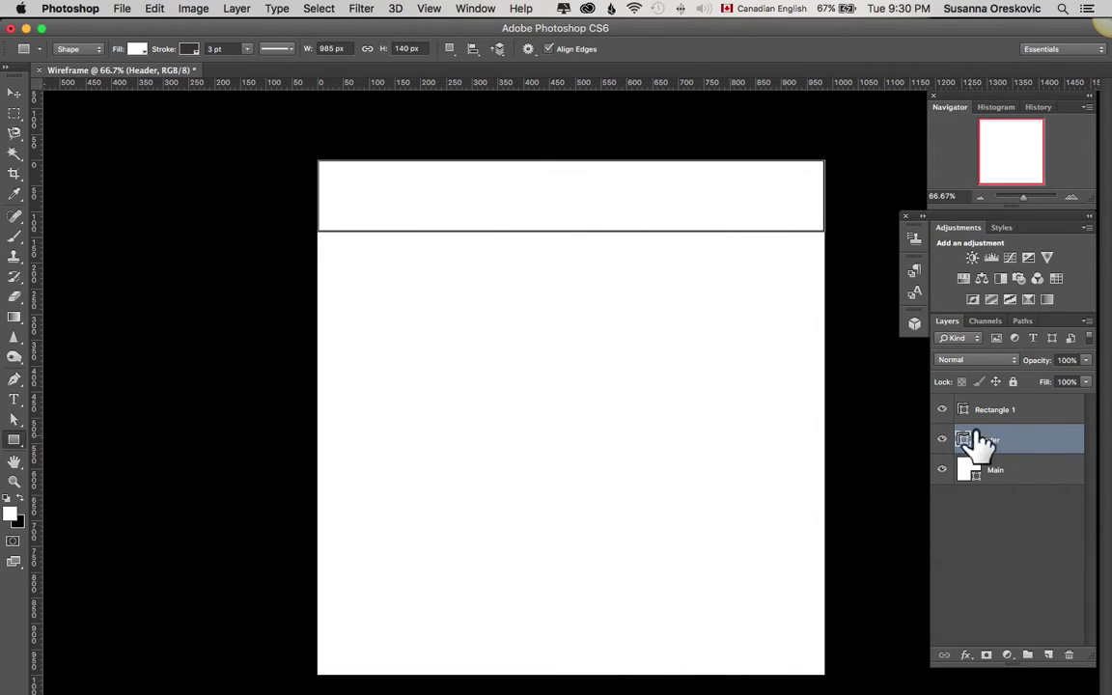
{"action": "left_click", "coordinate": [1034, 415]}
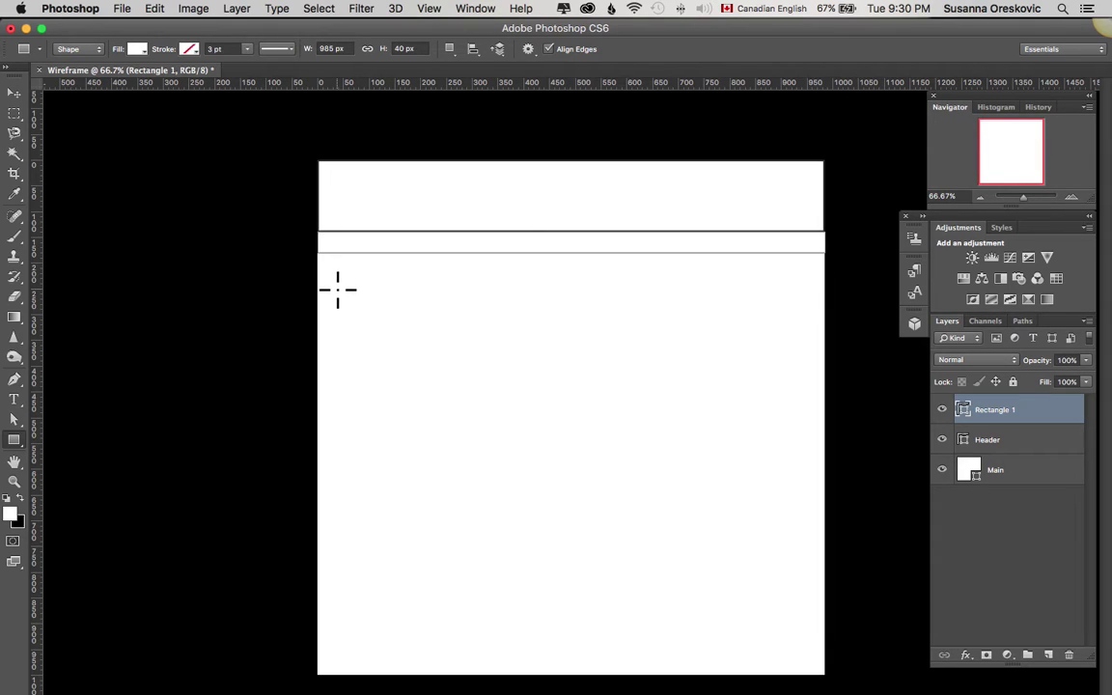
Draw a rectangle of about 313 × 236 px near the page's left edge below the 40 px bar and name its layer Box1
{"action": "left_click_drag", "start_coordinate": [338, 290], "coordinate": [497, 410]}
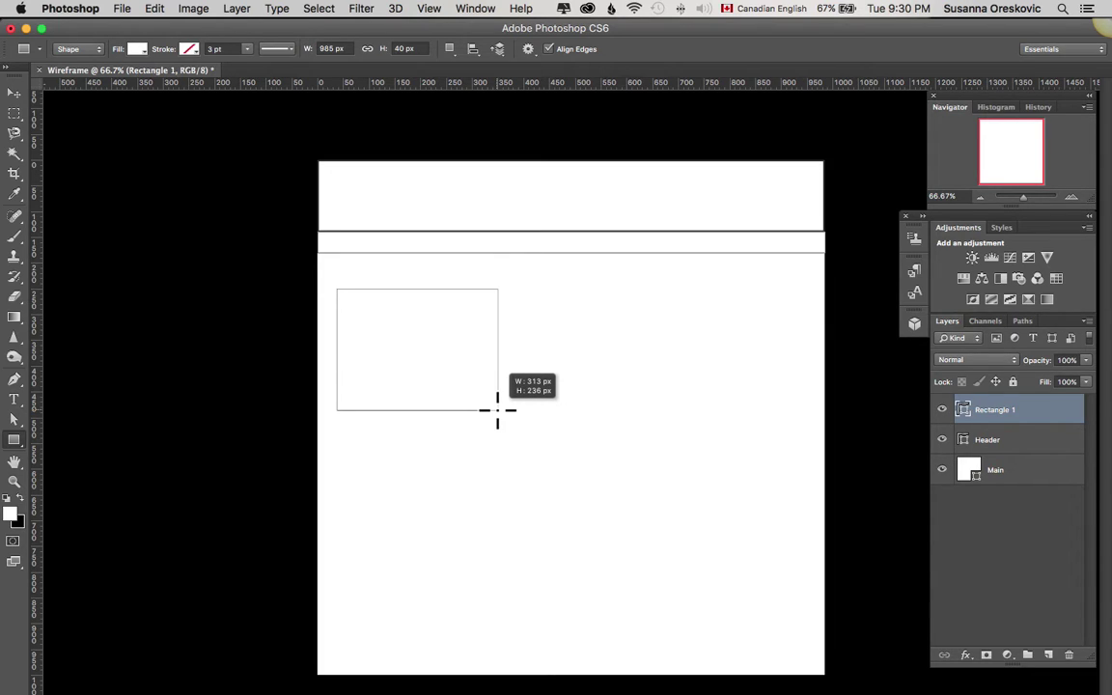
{"action": "left_click_drag", "start_coordinate": [497, 410], "coordinate": [497, 409]}
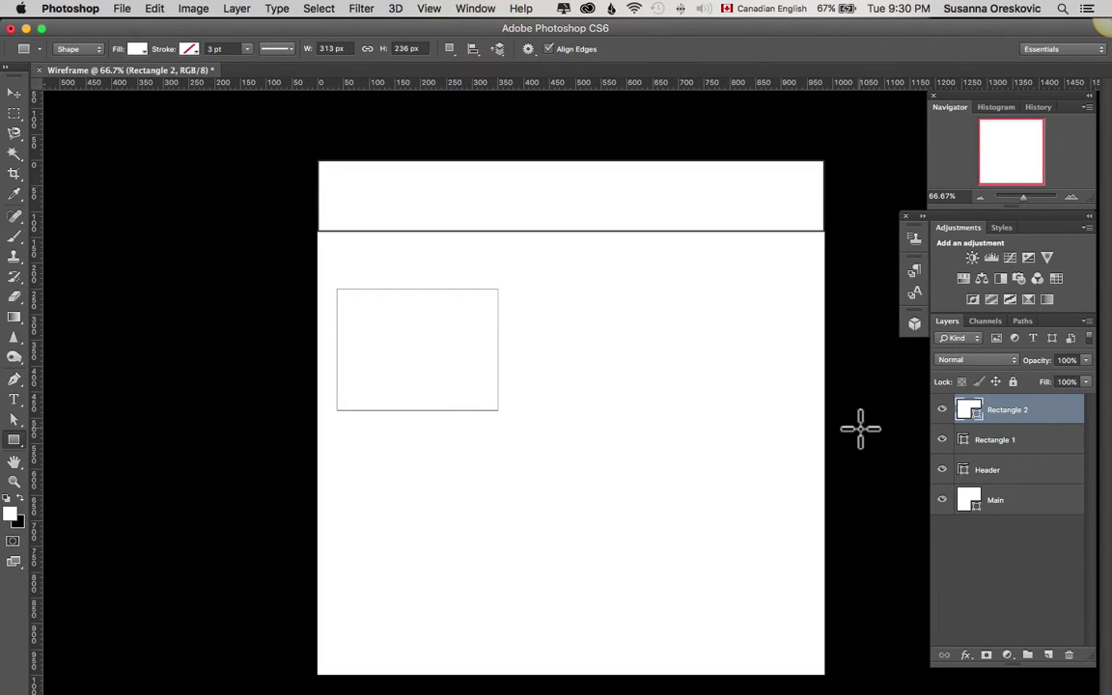
{"action": "double_click", "coordinate": [1012, 410]}
{"action": "type", "text": "Bo"}
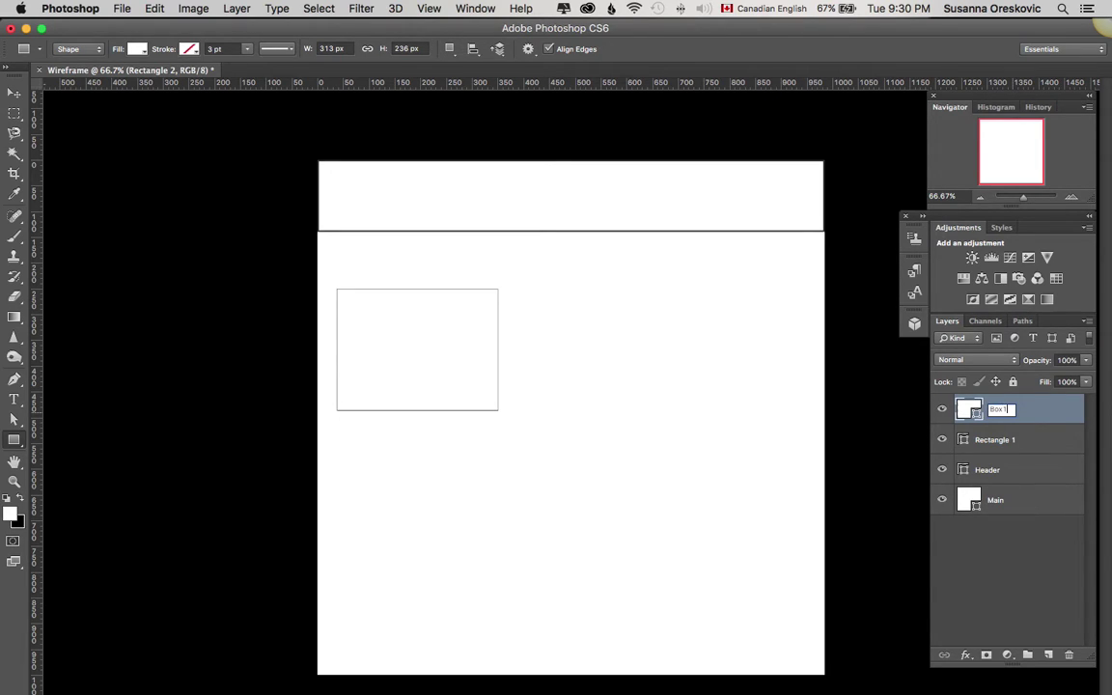
{"action": "type", "text": "x1"}
{"action": "key", "text": "Return"}
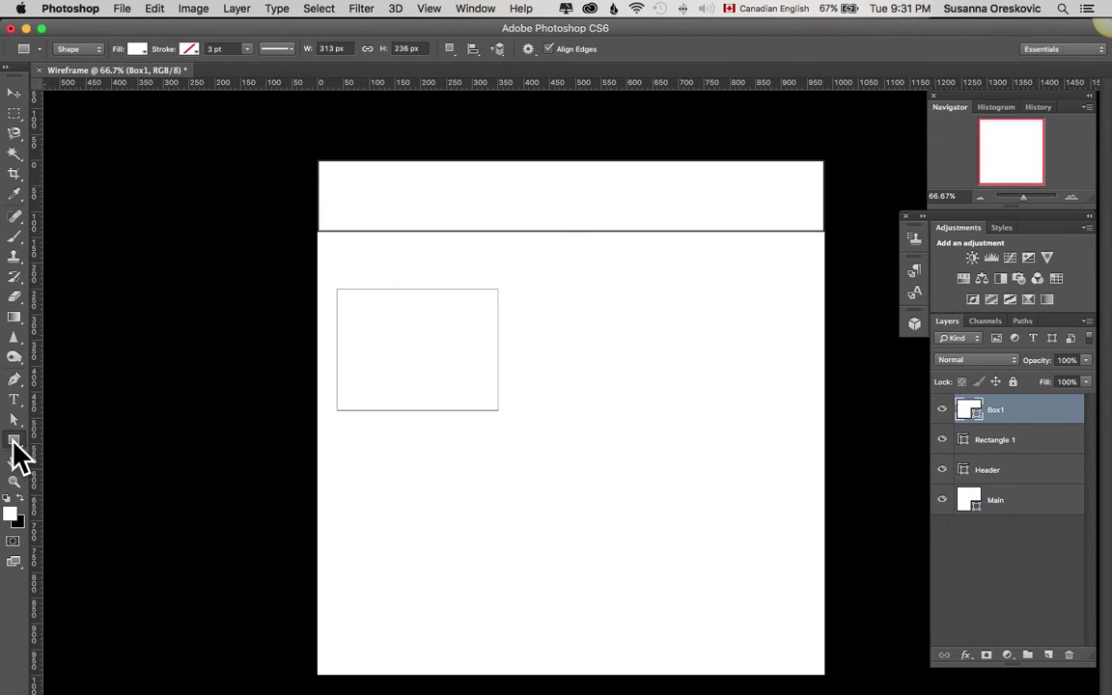
Create a second 313 × 236 px rectangle to the right of Box1 and name its layer Box2
{"action": "left_click", "coordinate": [559, 318]}
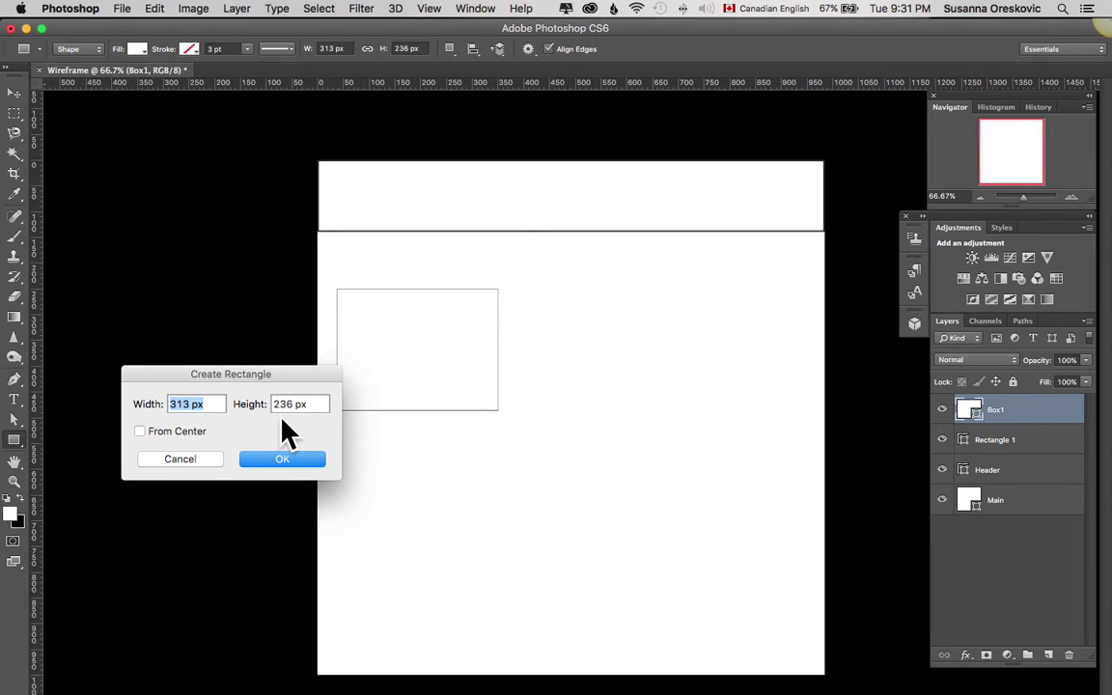
{"action": "left_click", "coordinate": [286, 461]}
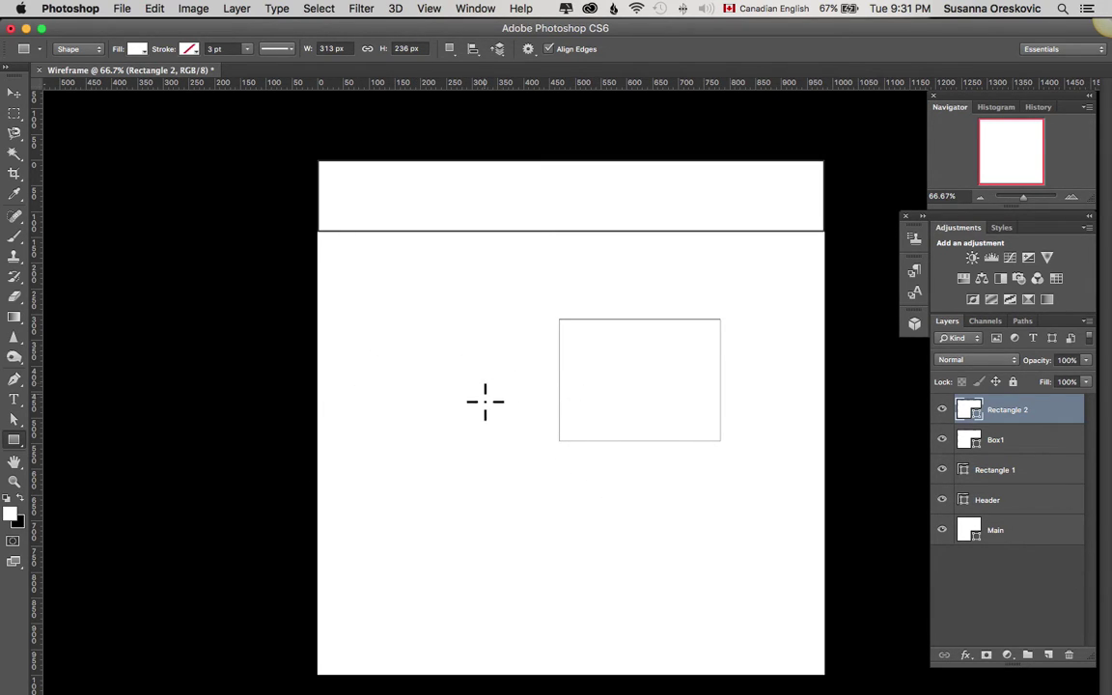
{"action": "double_click", "coordinate": [1009, 409]}
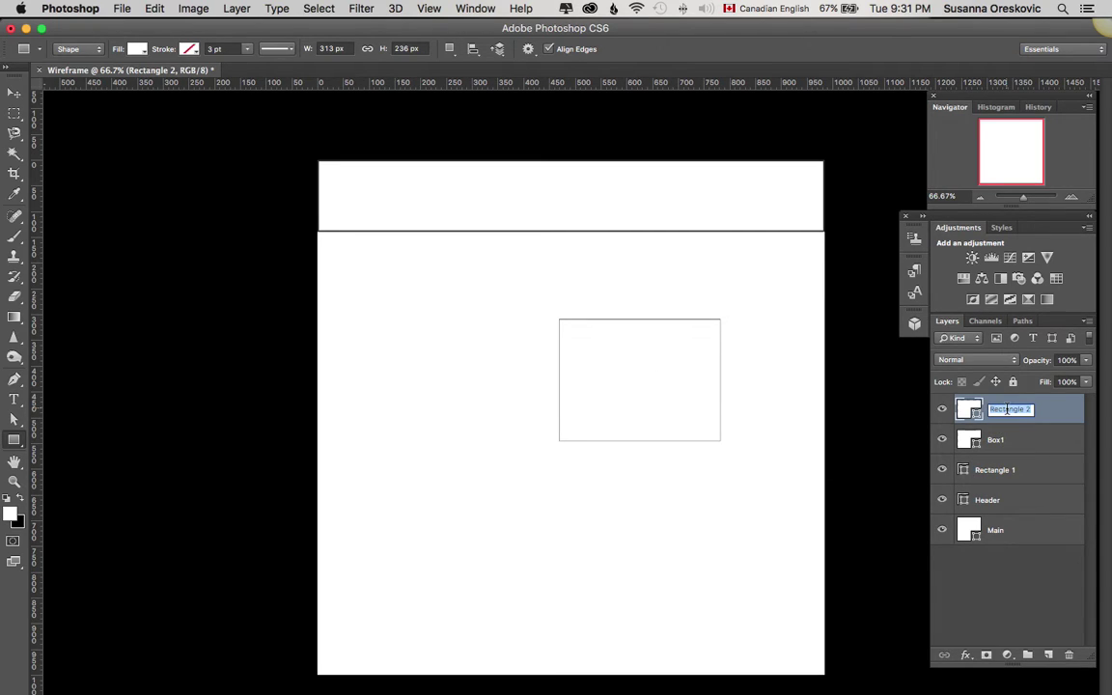
{"action": "type", "text": "B"}
{"action": "key", "text": "Return"}
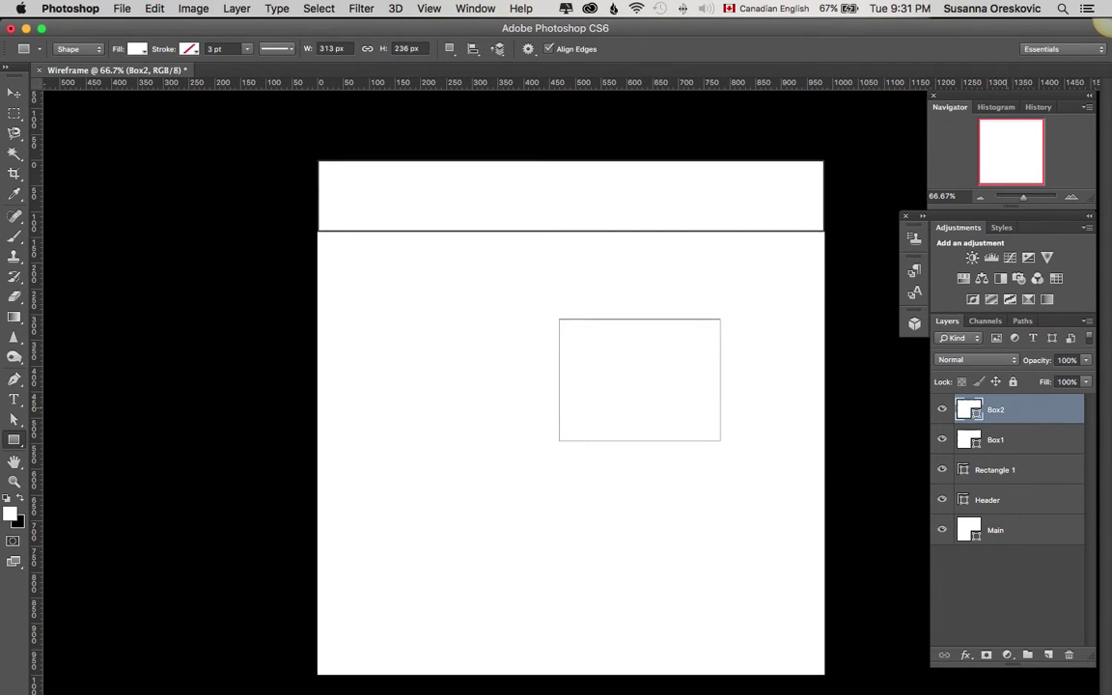
Toggle the Main, Header and Rectangle 1 layers' visibility to identify them, and rename the Rectangle 1 layer to Menu
{"action": "left_click", "coordinate": [1021, 546]}
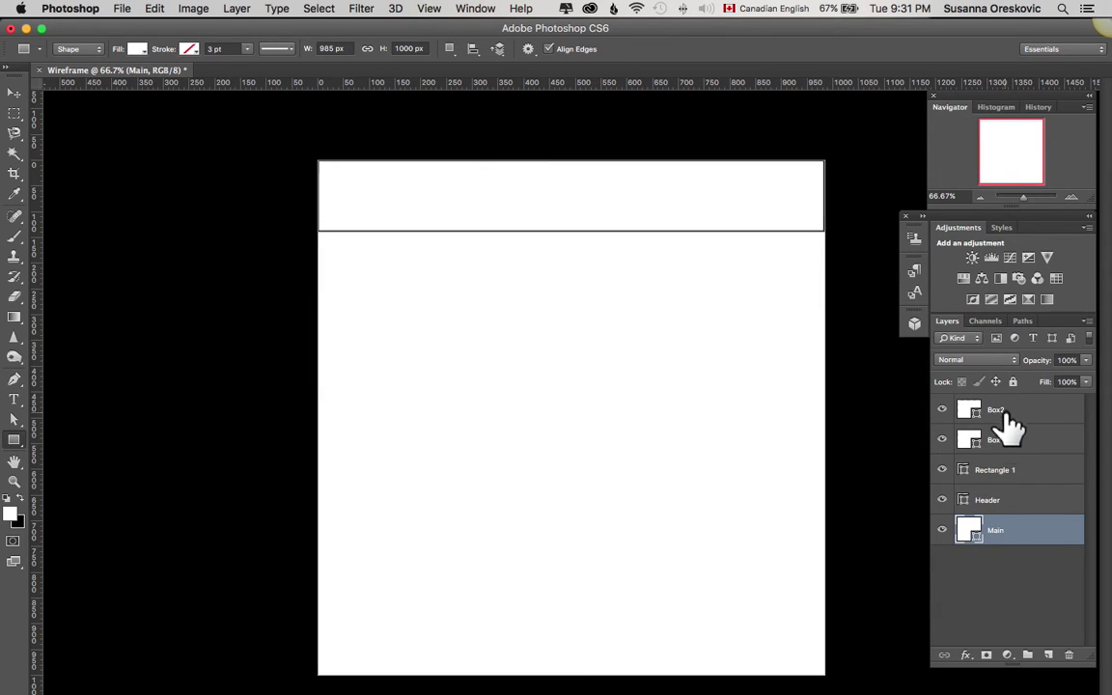
{"action": "left_click", "coordinate": [942, 531]}
{"action": "left_click", "coordinate": [943, 532]}
{"action": "left_click", "coordinate": [942, 500]}
{"action": "left_click", "coordinate": [942, 501]}
{"action": "left_click", "coordinate": [1007, 474]}
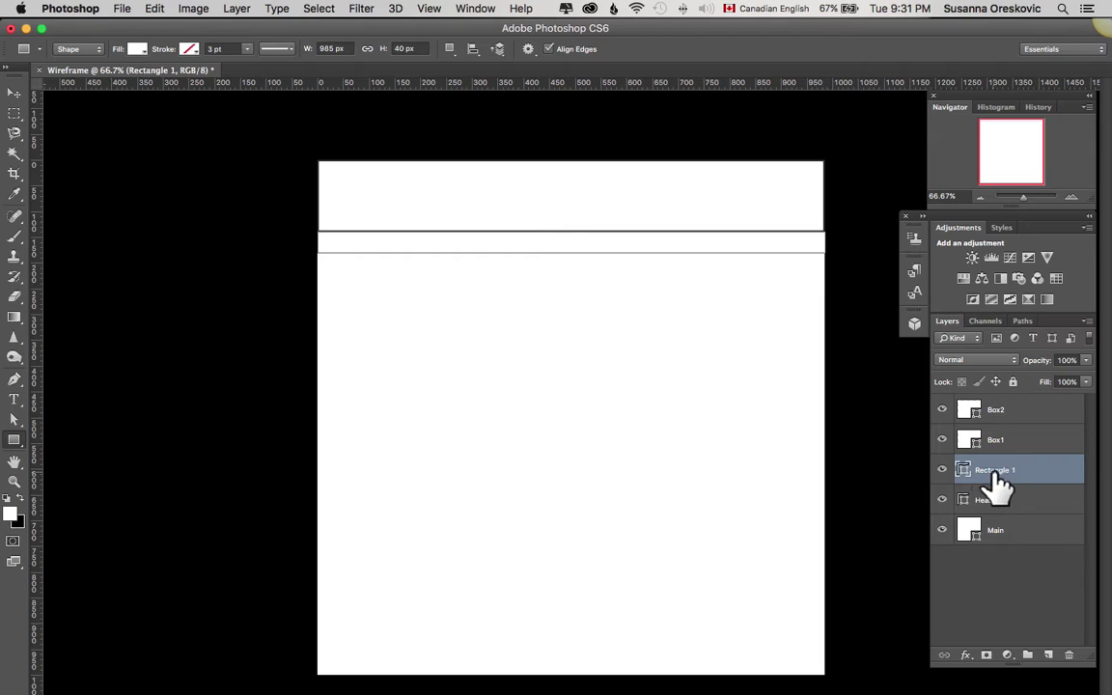
{"action": "left_click", "coordinate": [941, 471]}
{"action": "left_click", "coordinate": [942, 470]}
{"action": "double_click", "coordinate": [1006, 471]}
{"action": "type", "text": "Menu"}
{"action": "key", "text": "Return"}
Give the Menu, Box1 and Box2 rectangles a dark grey stroke
{"action": "left_click", "coordinate": [190, 49]}
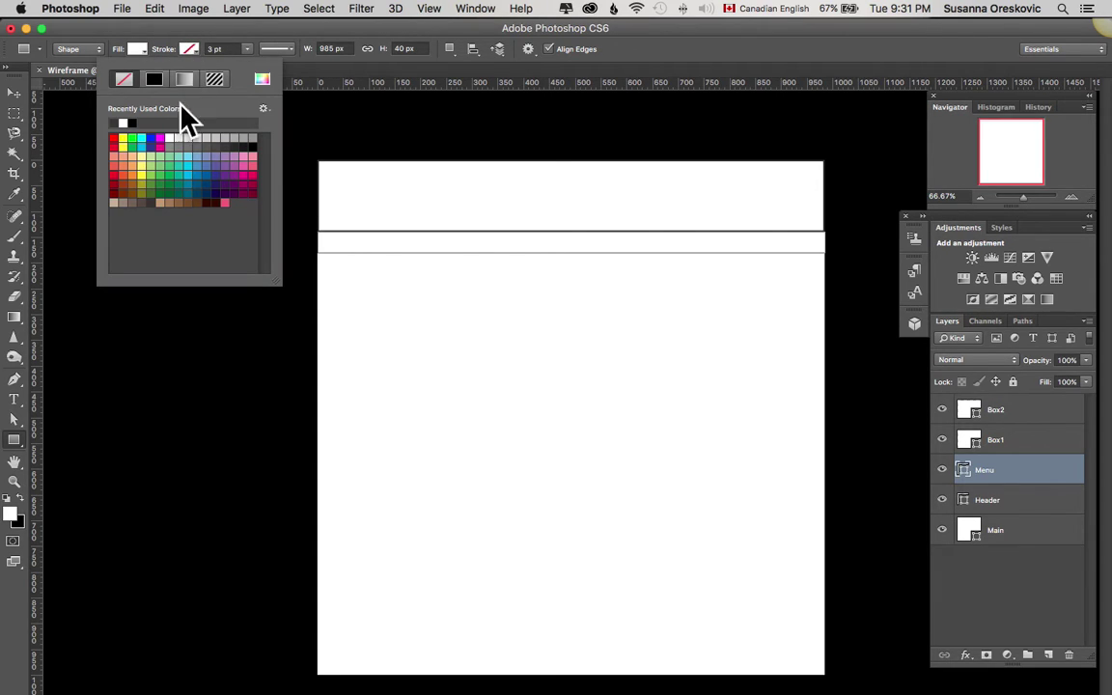
{"action": "left_click", "coordinate": [152, 202]}
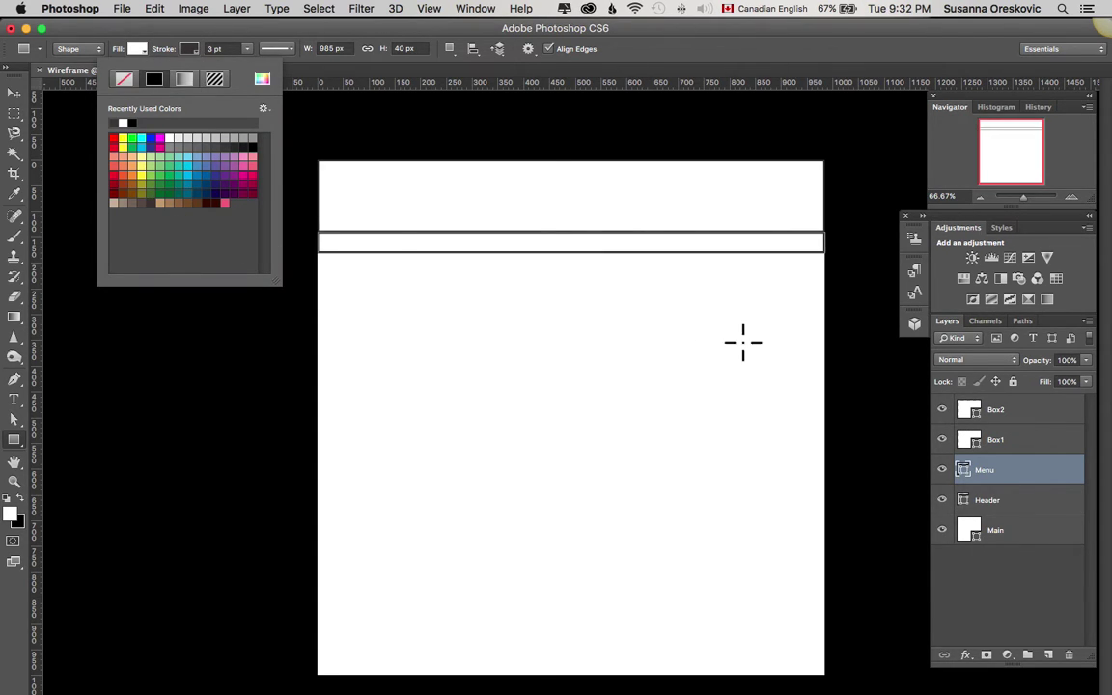
{"action": "left_click", "coordinate": [1030, 442]}
{"action": "left_click", "coordinate": [1025, 446]}
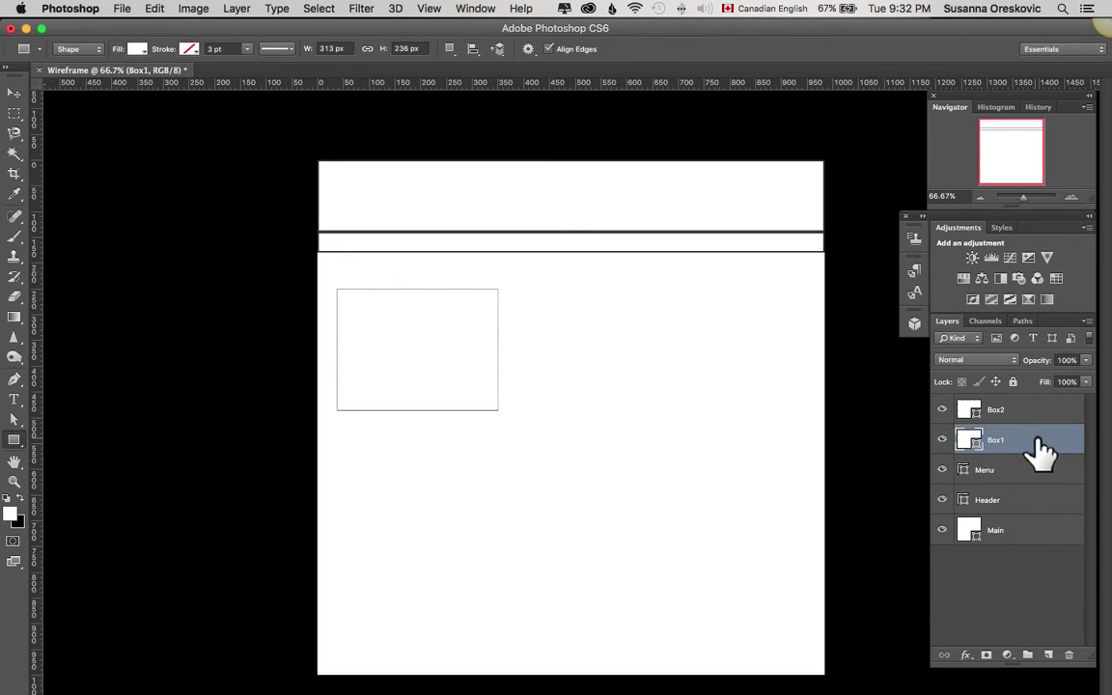
{"action": "left_click", "coordinate": [192, 52]}
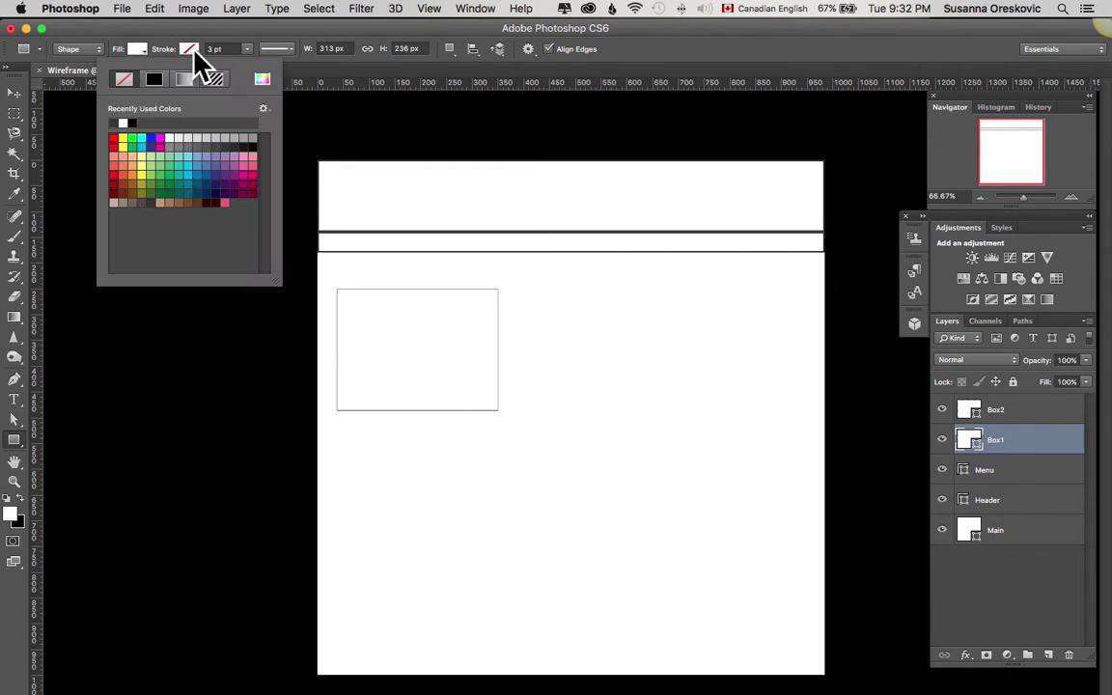
{"action": "left_click", "coordinate": [155, 201]}
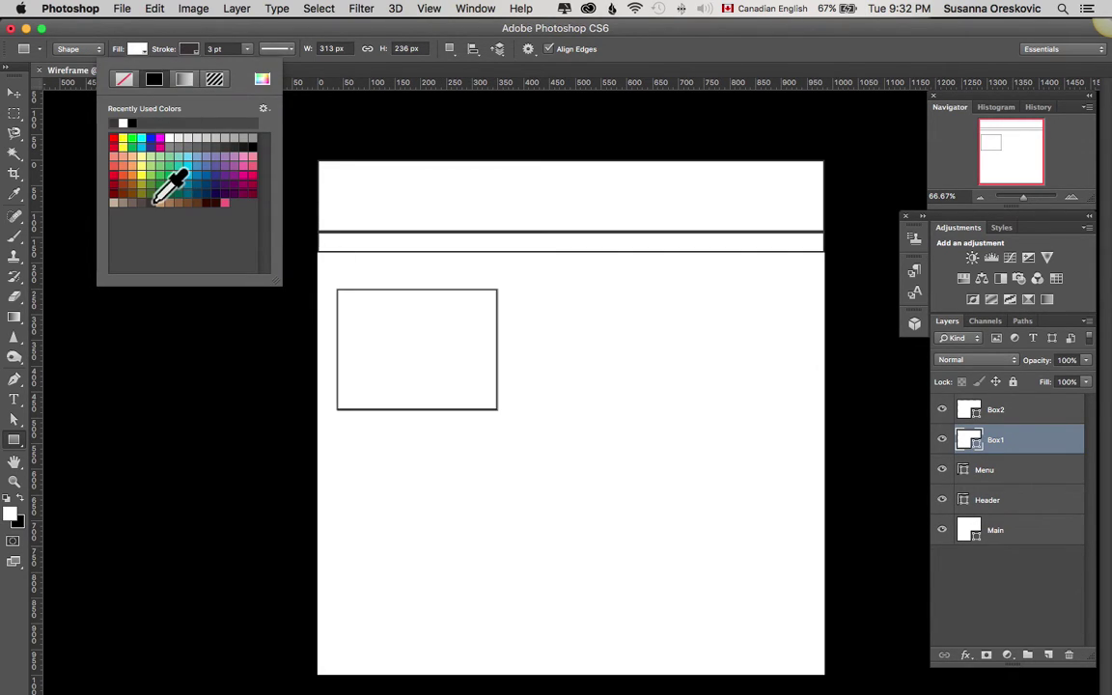
{"action": "left_click", "coordinate": [1029, 440]}
{"action": "left_click", "coordinate": [1043, 413]}
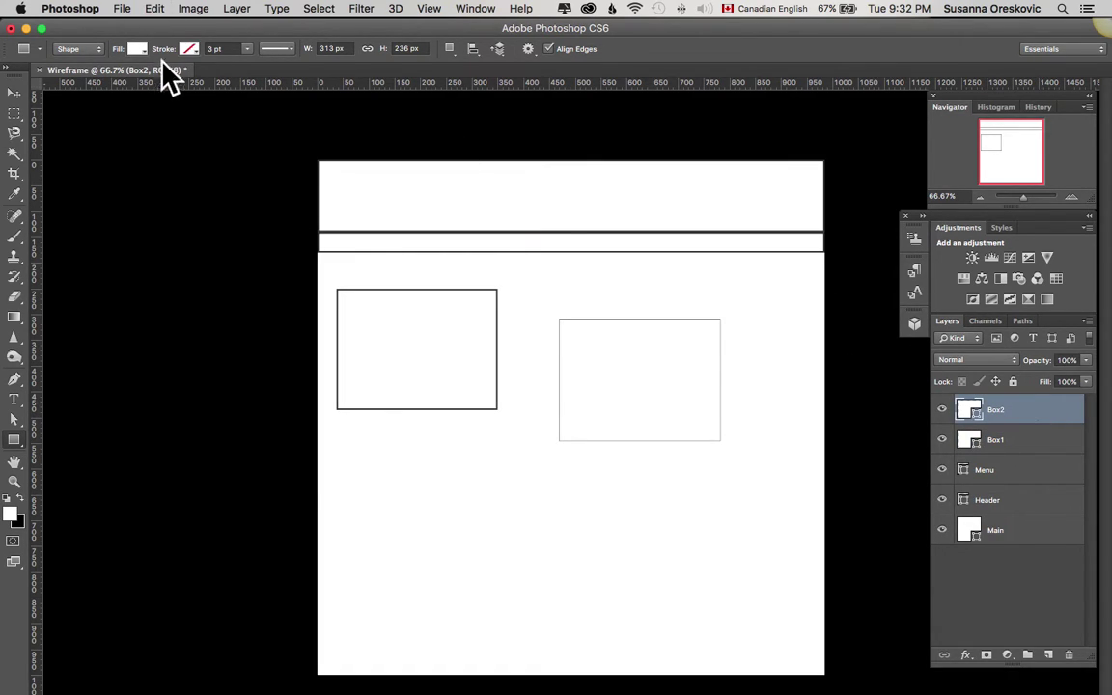
{"action": "left_click", "coordinate": [189, 50]}
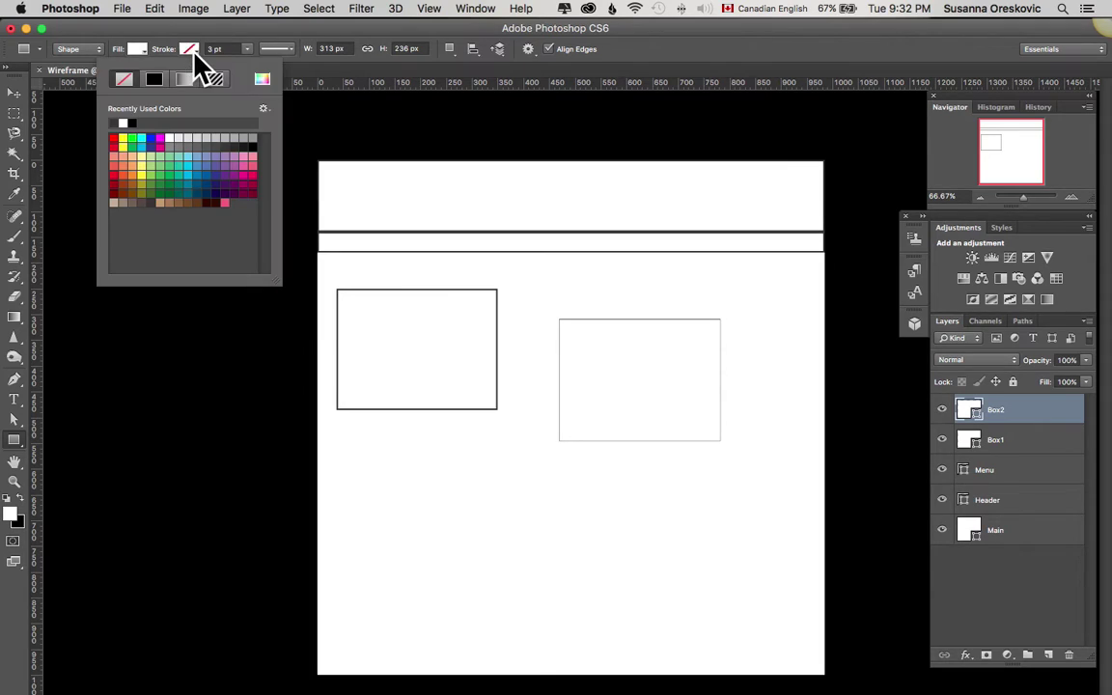
{"action": "left_click", "coordinate": [151, 200]}
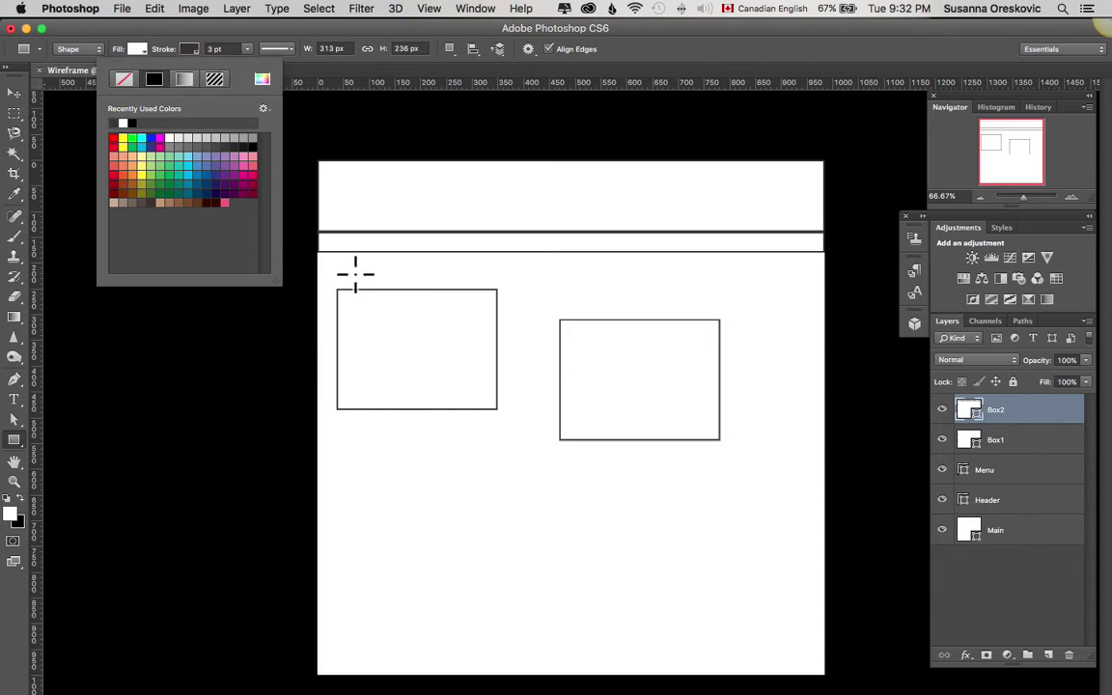
Move Box2 beside Box1 with their upper edges aligned, and stretch Box2 downward to about 290 px high
{"action": "left_click", "coordinate": [15, 94]}
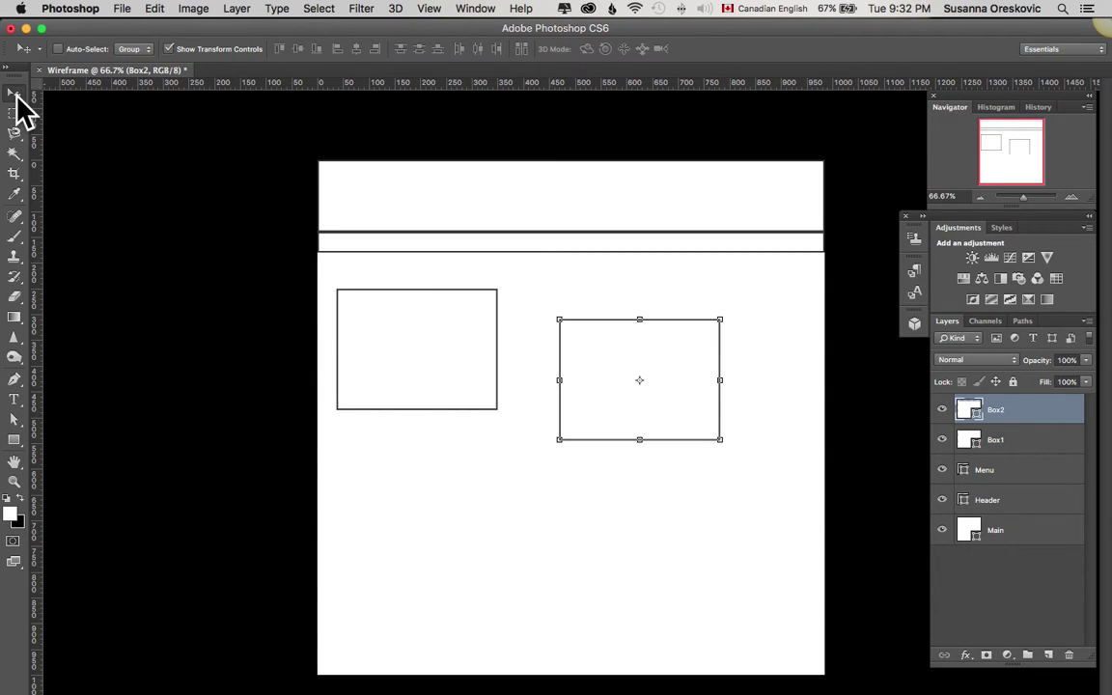
{"action": "left_click_drag", "start_coordinate": [642, 360], "coordinate": [587, 333]}
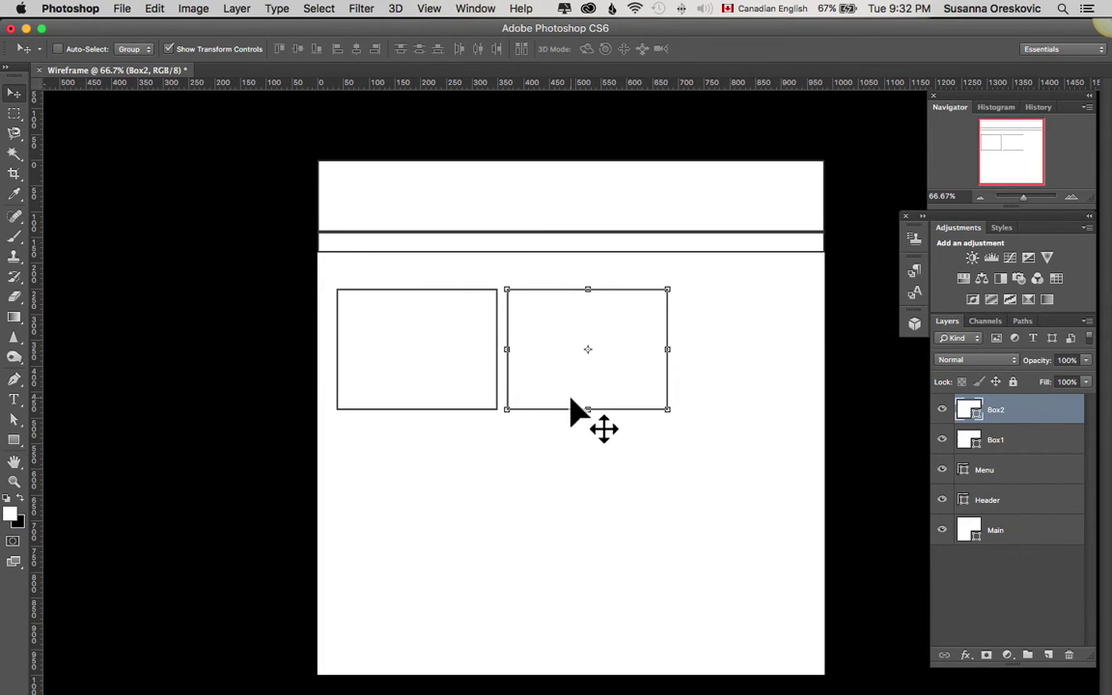
{"action": "left_click_drag", "start_coordinate": [589, 410], "coordinate": [578, 438]}
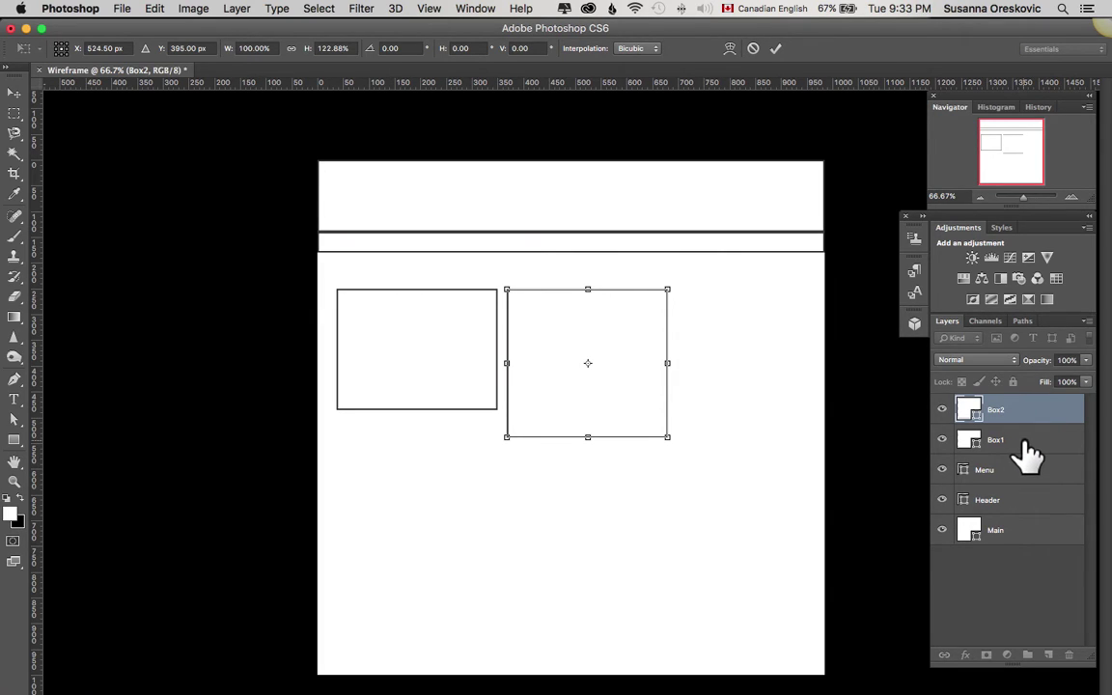
{"action": "key", "text": "Return"}
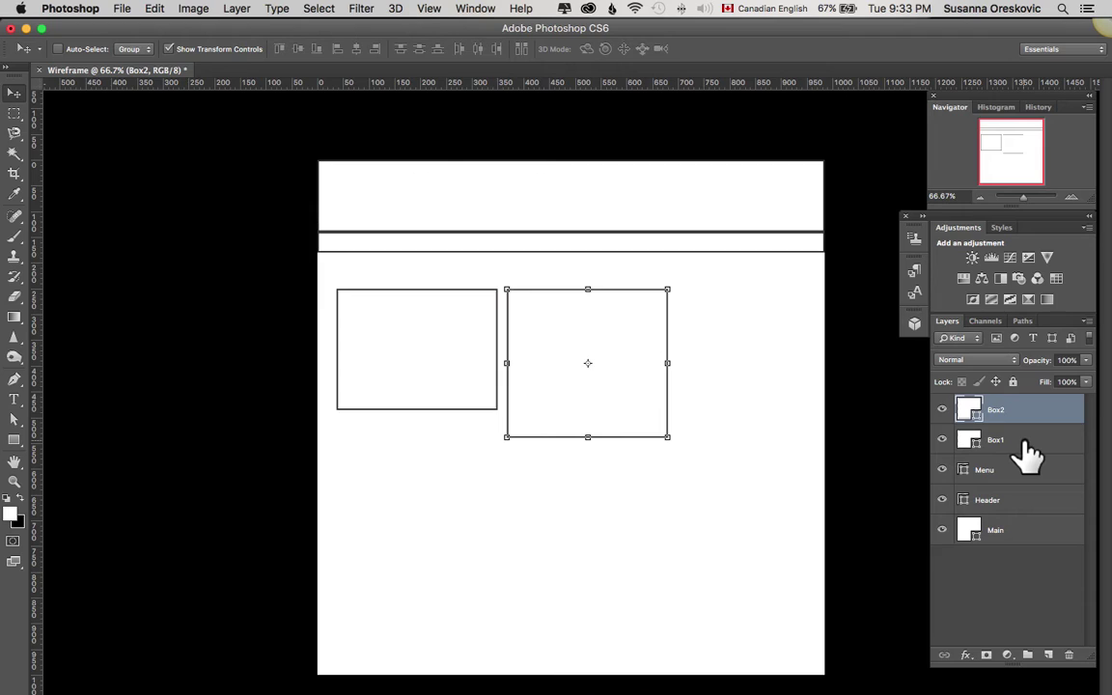
Stretch Box1 downward to 122.88% of its height so its lower edge lines up with Box2
{"action": "left_click", "coordinate": [1029, 453]}
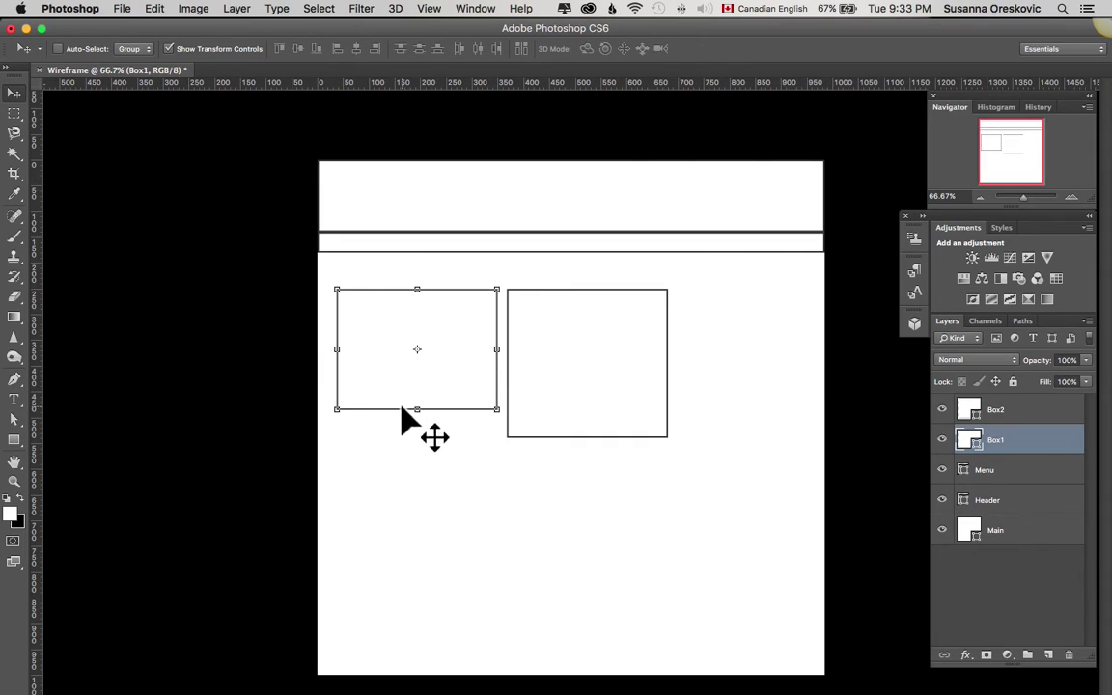
{"action": "left_click_drag", "start_coordinate": [417, 411], "coordinate": [417, 436]}
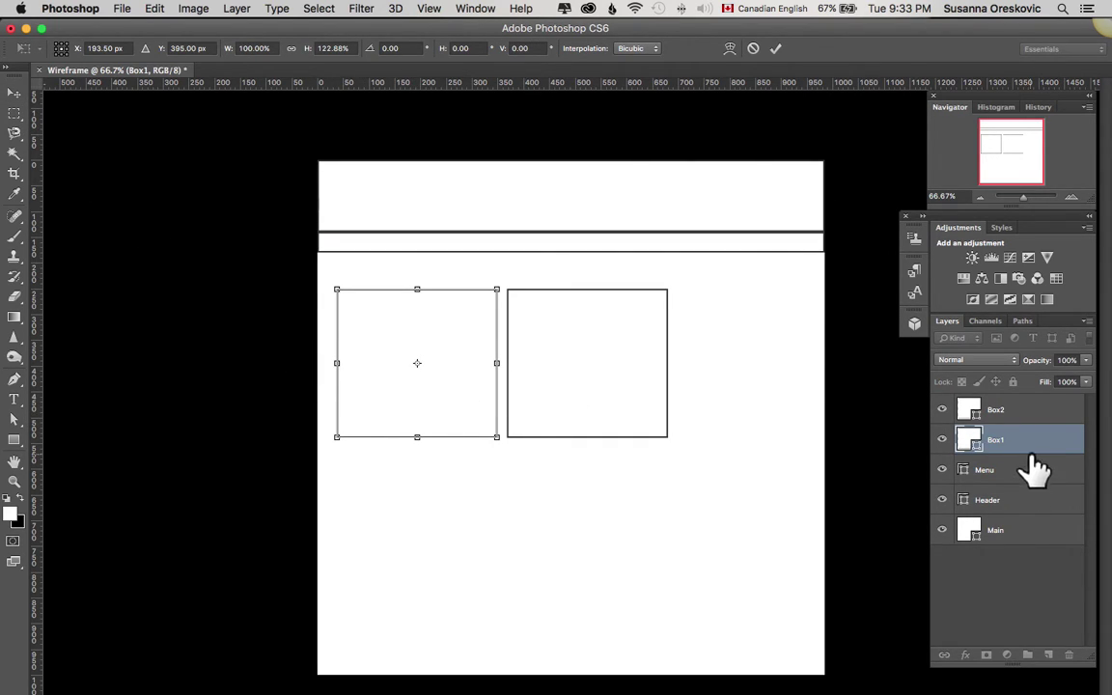
{"action": "key", "text": "Return"}
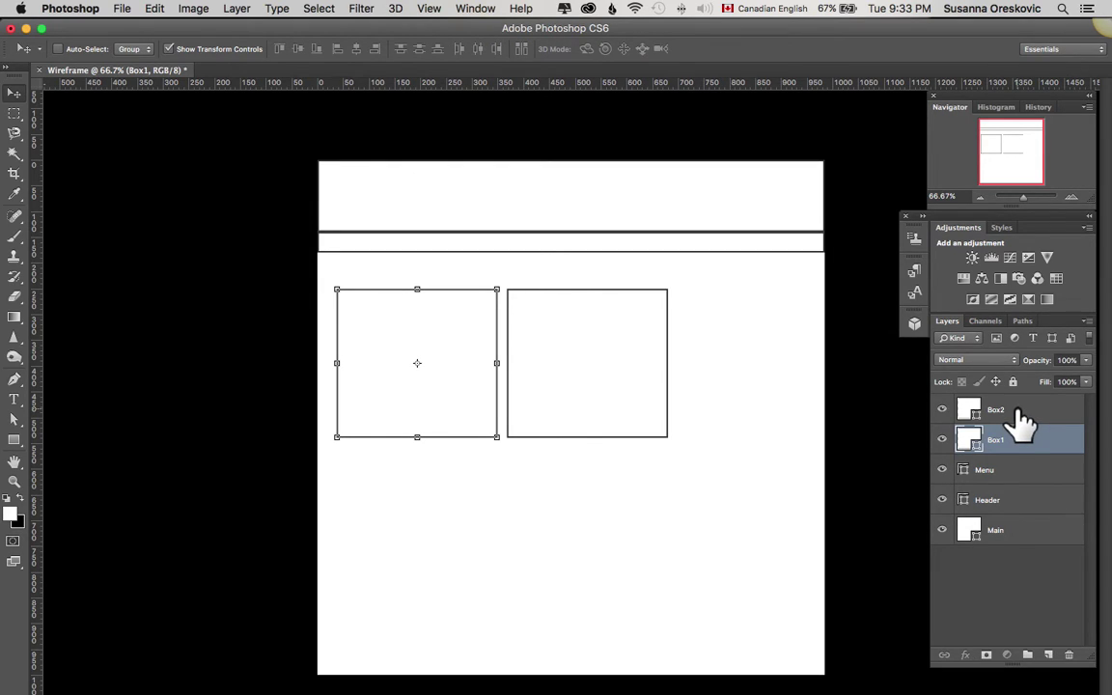
Create a 300 × 300 px rectangle above the Box2 layer, with its upper-left corner inside Box1
{"action": "left_click", "coordinate": [1019, 415]}
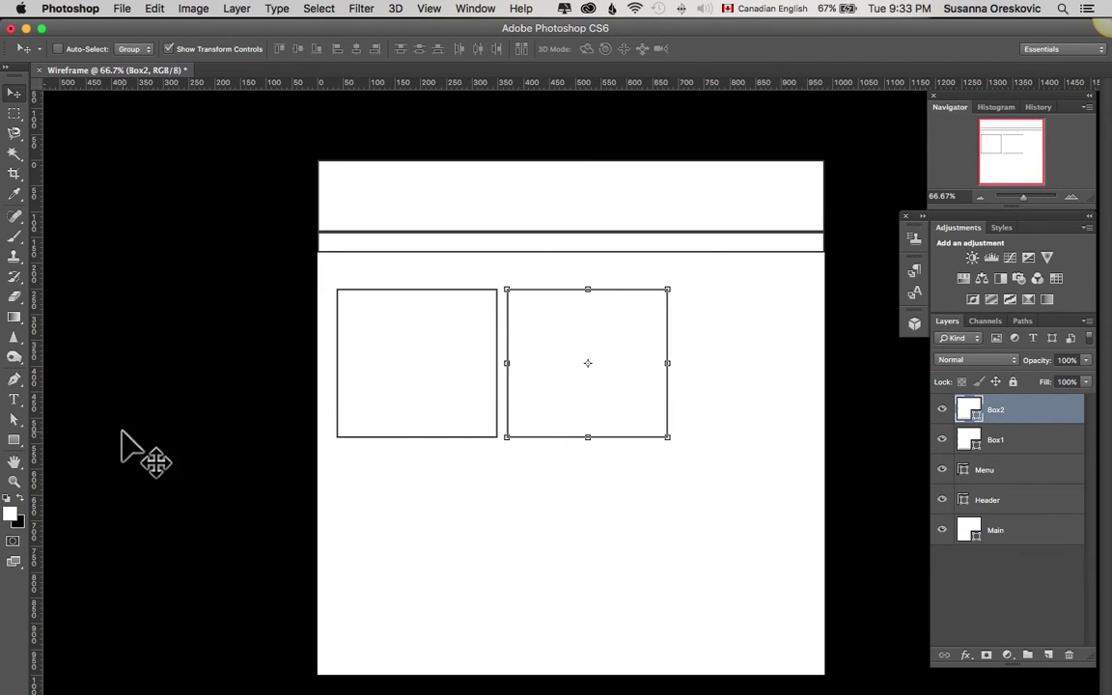
{"action": "left_click", "coordinate": [14, 442]}
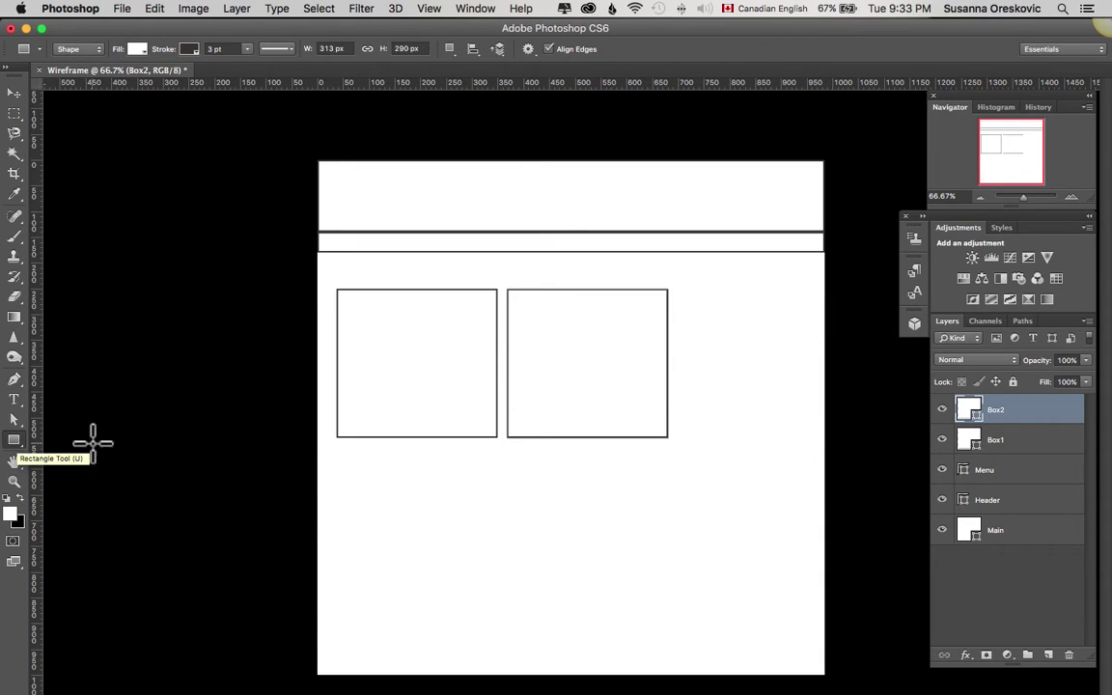
{"action": "left_click", "coordinate": [417, 382]}
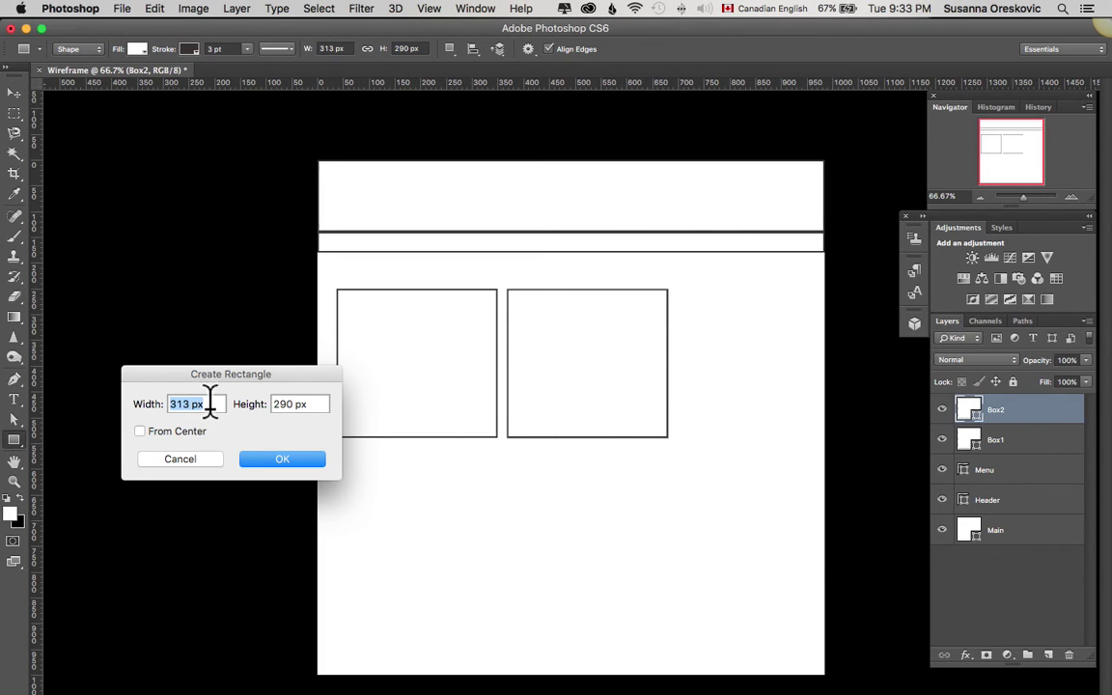
{"action": "type", "text": "300"}
{"action": "left_click", "coordinate": [277, 404]}
{"action": "double_click", "coordinate": [291, 405]}
{"action": "type", "text": "300"}
{"action": "left_click", "coordinate": [275, 459]}
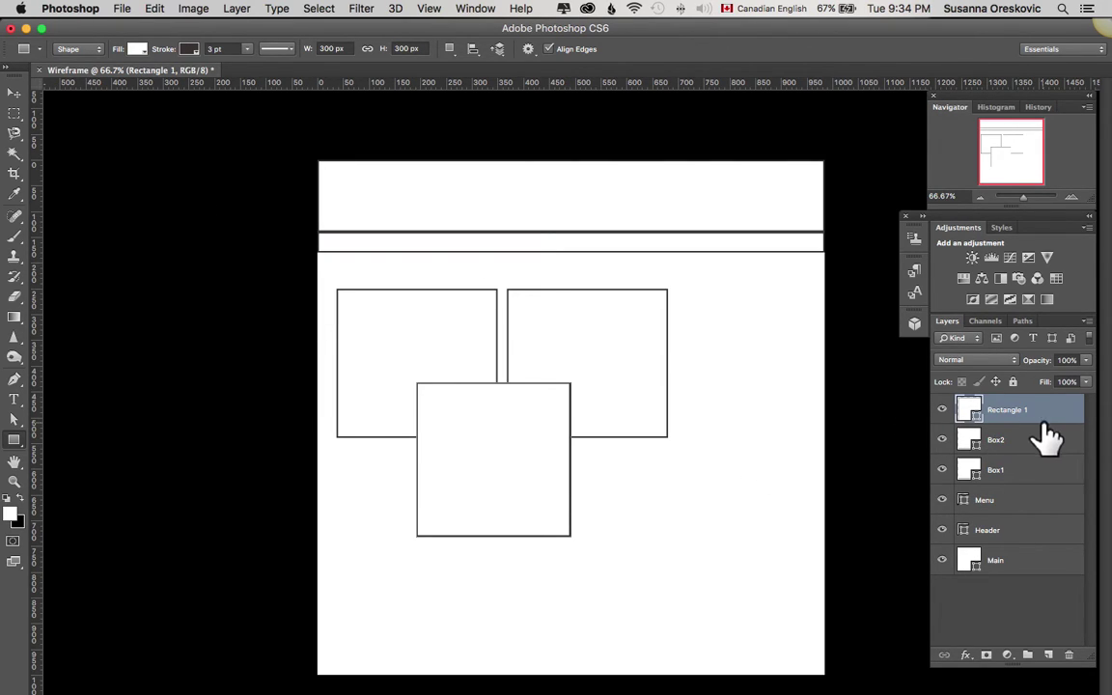
Move the new 300 px square over Box2 with their upper-left corners aligned, and hide the Box2 layer
{"action": "left_click", "coordinate": [14, 94]}
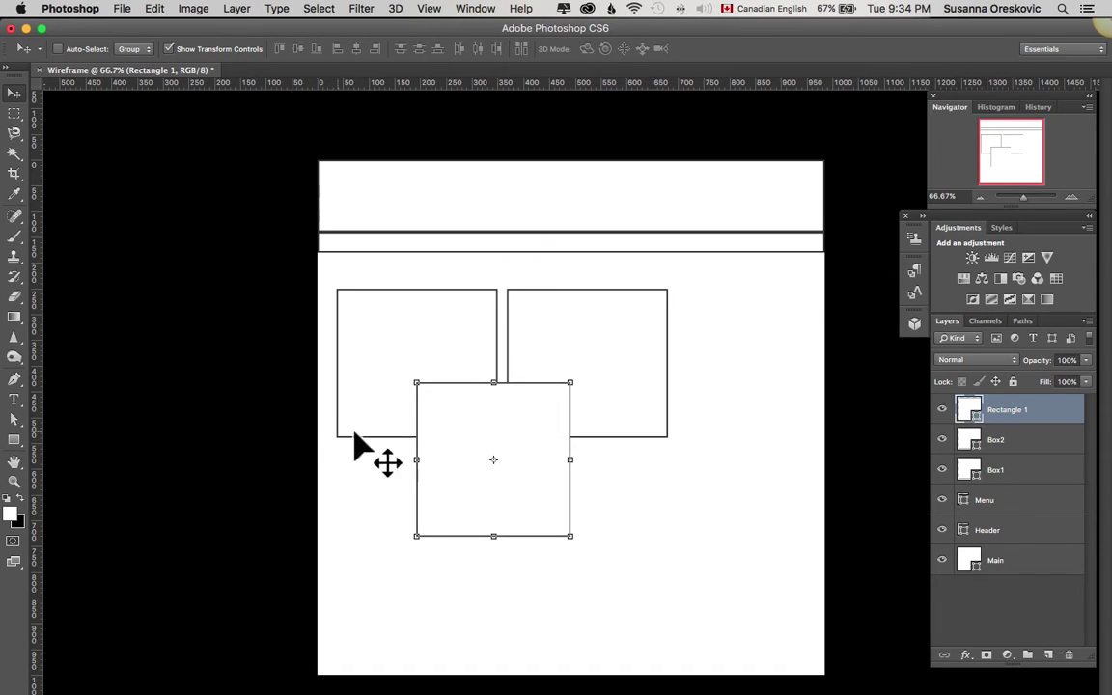
{"action": "left_click_drag", "start_coordinate": [514, 474], "coordinate": [581, 391]}
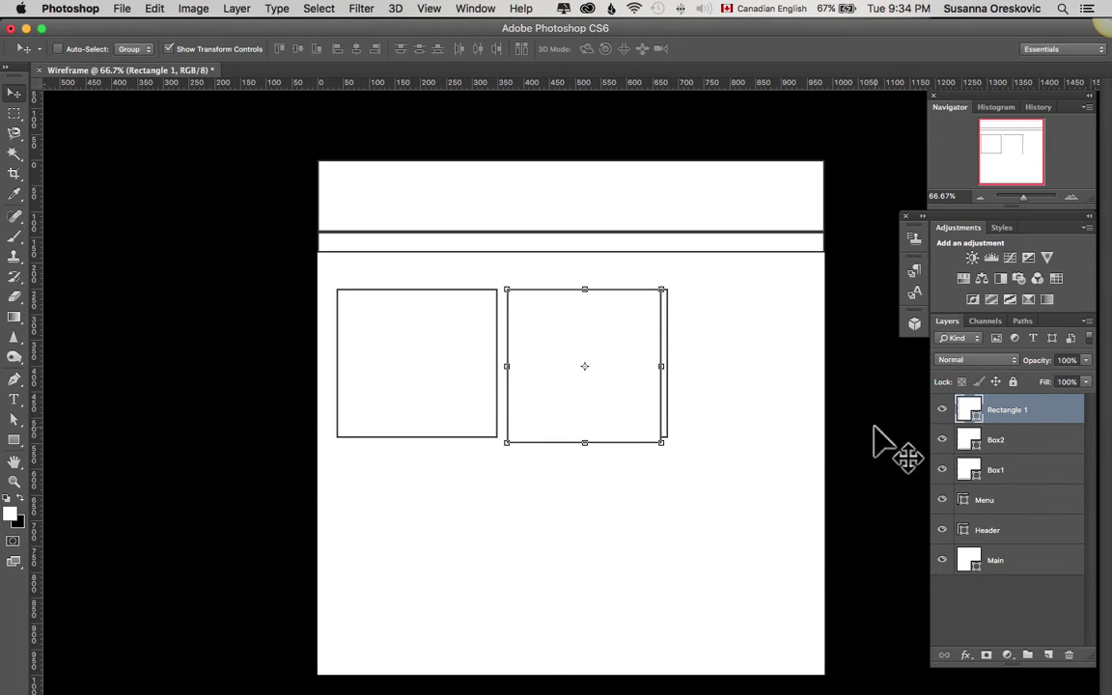
{"action": "left_click", "coordinate": [1026, 442]}
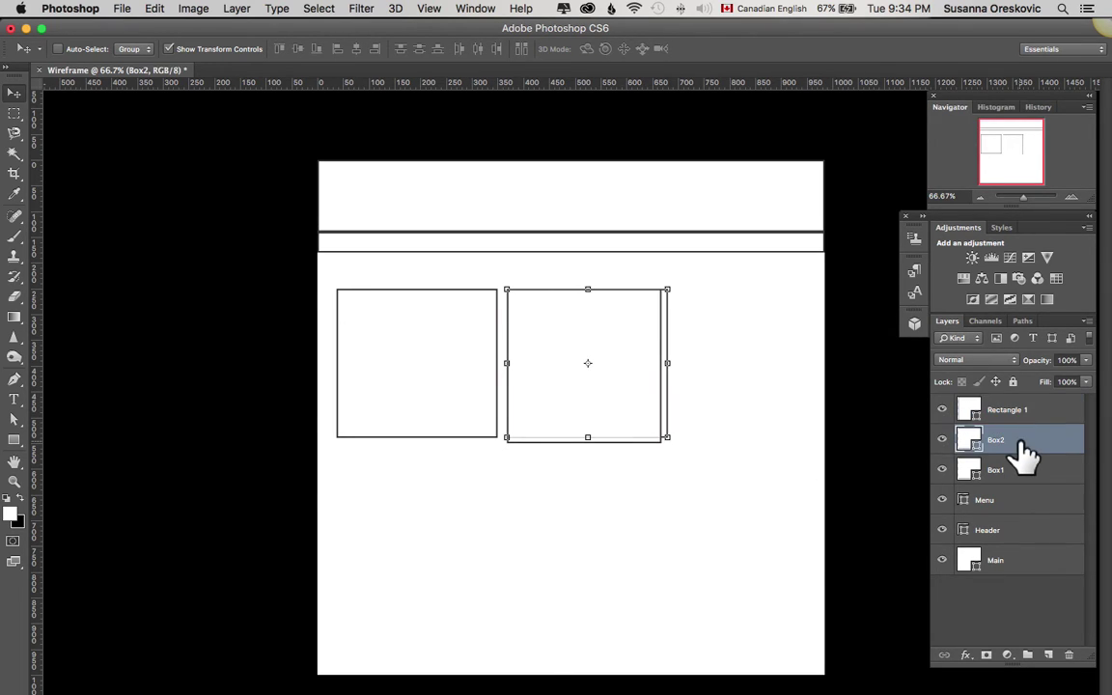
{"action": "left_click", "coordinate": [943, 442]}
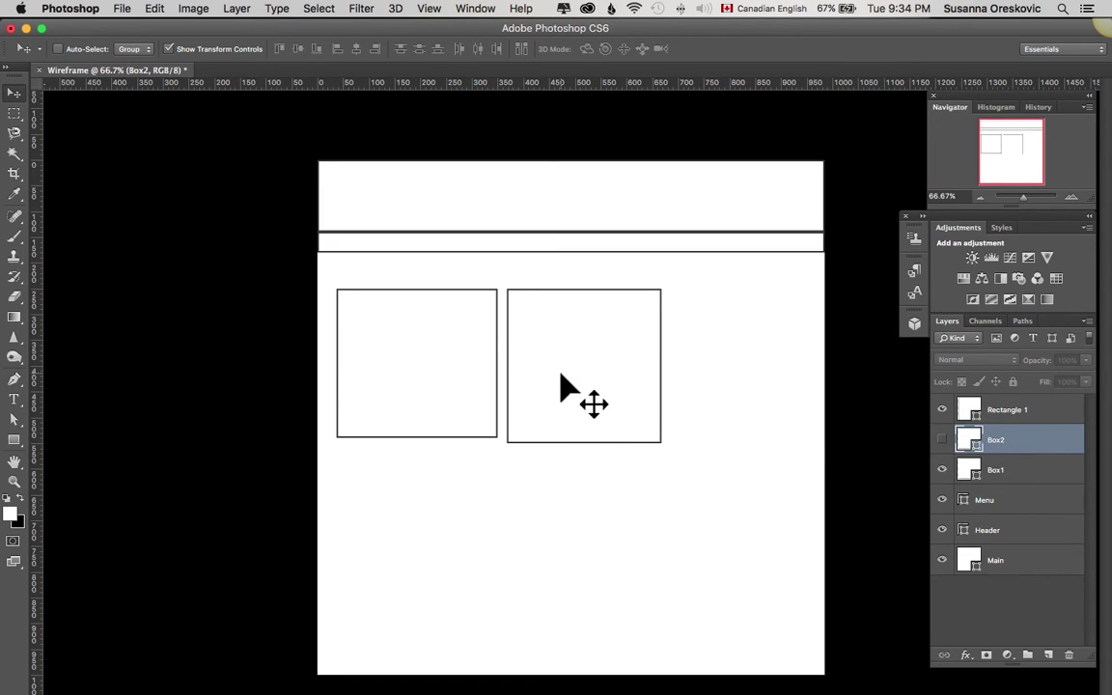
Check which shape the Rectangle 1 layer holds by toggling its visibility, and delete the hidden Box2 layer
{"action": "left_click", "coordinate": [1067, 421]}
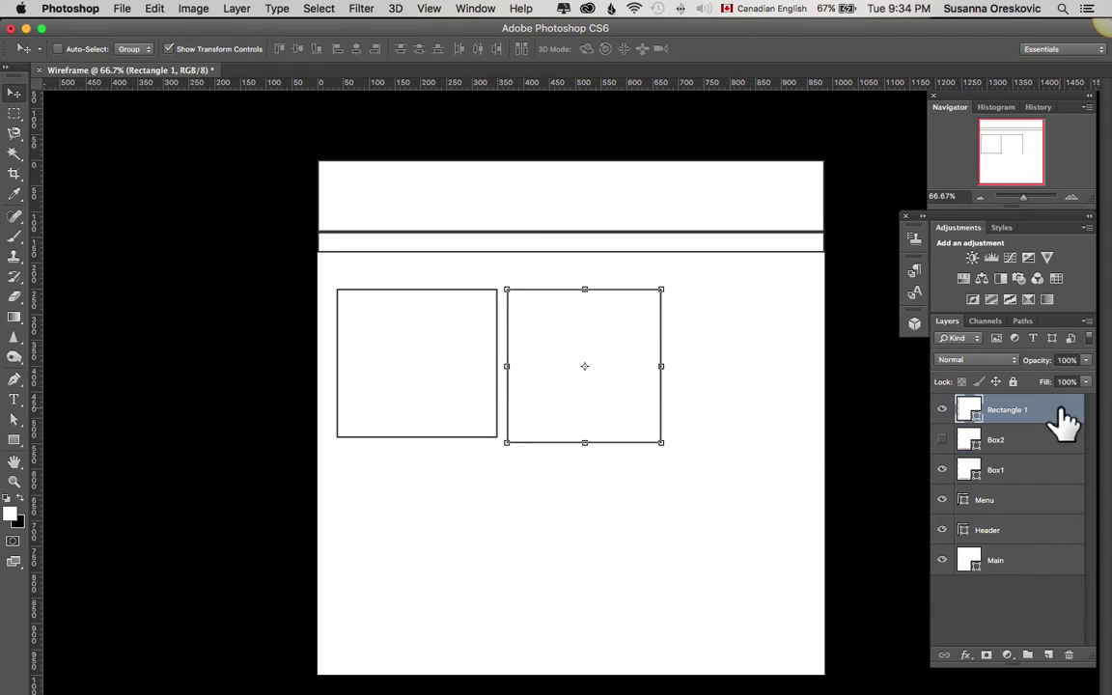
{"action": "left_click", "coordinate": [942, 410]}
{"action": "left_click", "coordinate": [942, 410]}
{"action": "double_click", "coordinate": [1009, 411]}
{"action": "left_click", "coordinate": [943, 410]}
{"action": "left_click", "coordinate": [943, 410]}
{"action": "left_click", "coordinate": [1033, 444]}
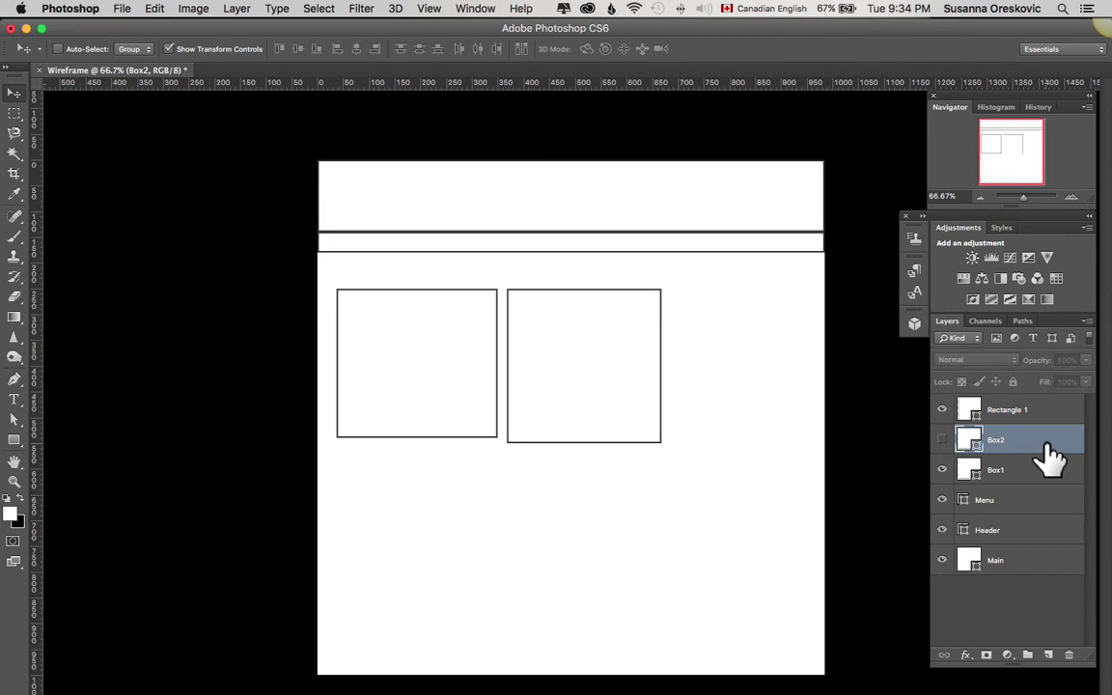
{"action": "left_click_drag", "start_coordinate": [1049, 454], "coordinate": [1071, 656]}
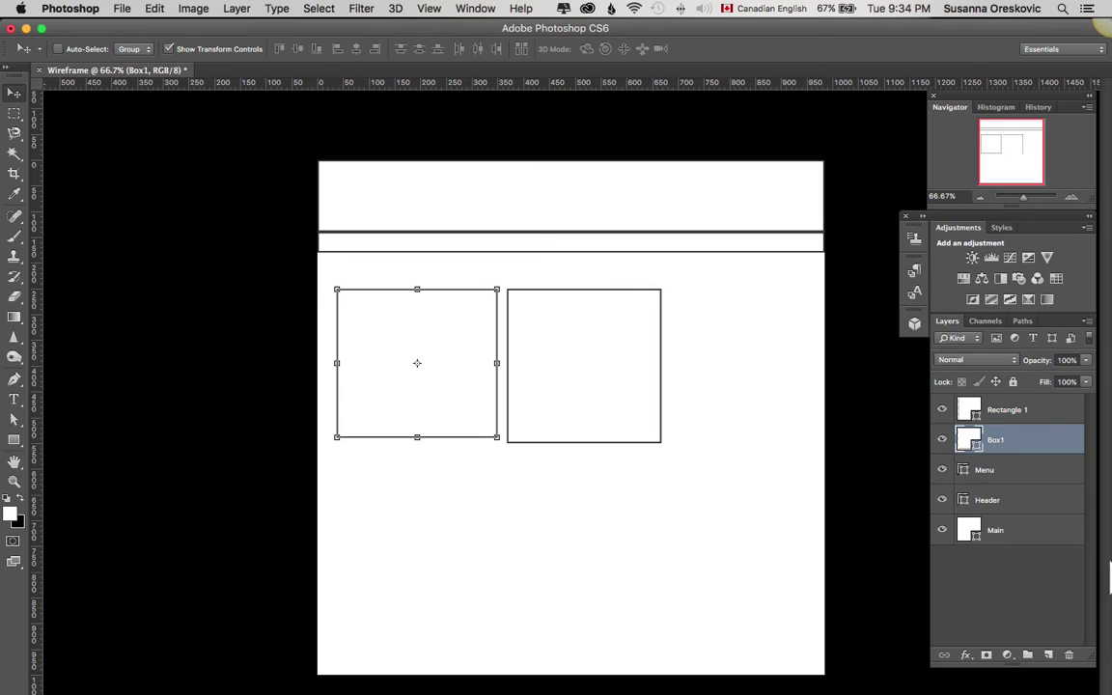
Rename the replacement rectangle's layer, Rectangle 1, as "box 2"
{"action": "left_click", "coordinate": [1004, 413]}
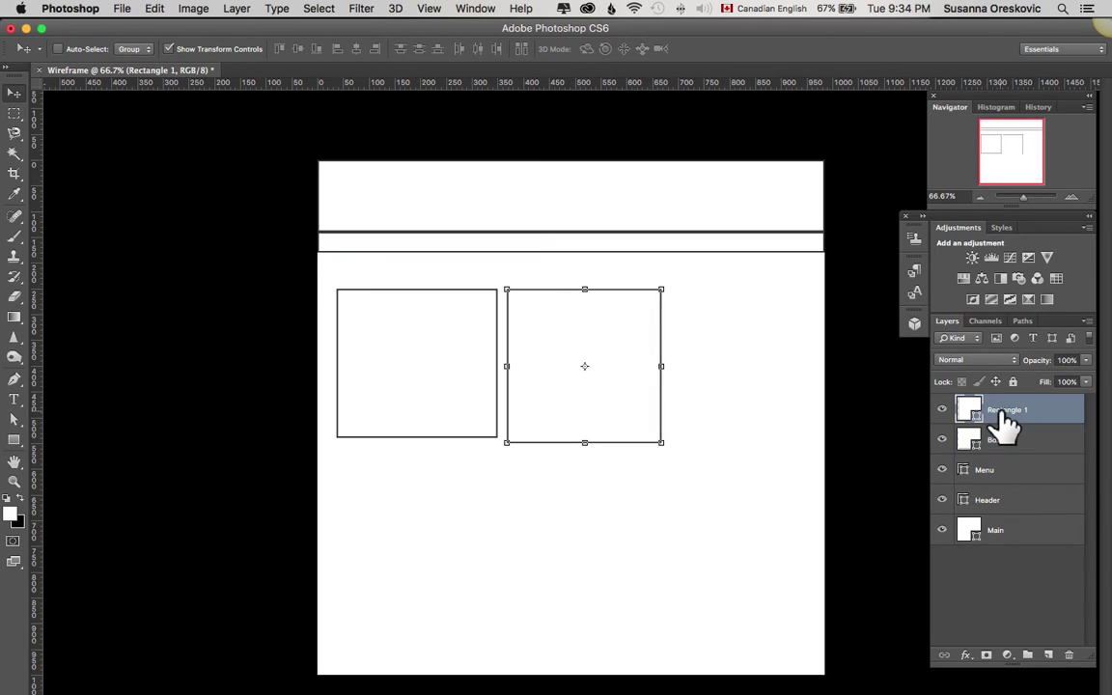
{"action": "left_click", "coordinate": [942, 409]}
{"action": "left_click", "coordinate": [942, 410]}
{"action": "double_click", "coordinate": [1010, 411]}
{"action": "type", "text": "box 2"}
{"action": "key", "text": "Return"}
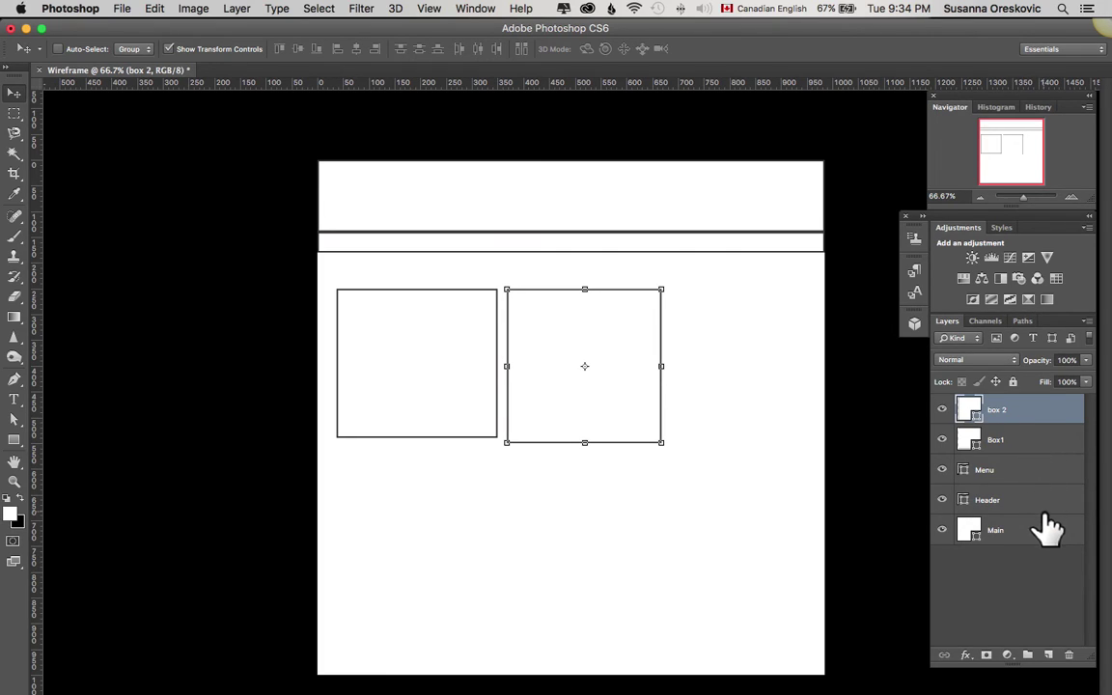
Stretch Box1 downward to a height of 300 px so its lower edge lines up with box 2, and apply the transformation
{"action": "left_click", "coordinate": [1011, 444]}
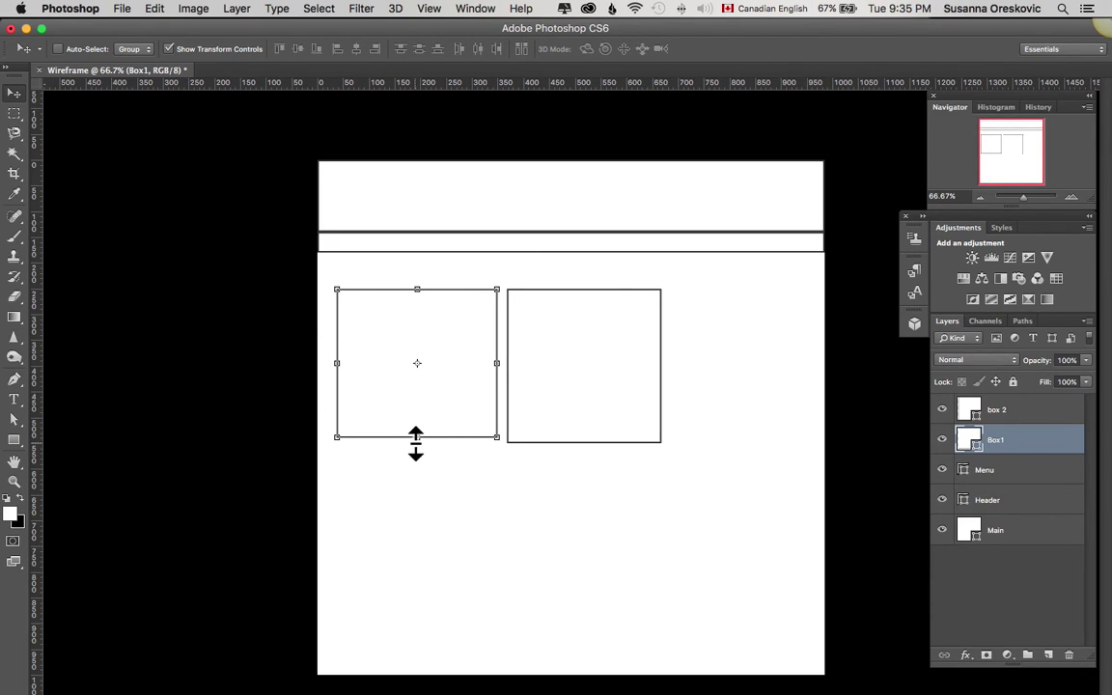
{"action": "left_click_drag", "start_coordinate": [416, 440], "coordinate": [417, 449]}
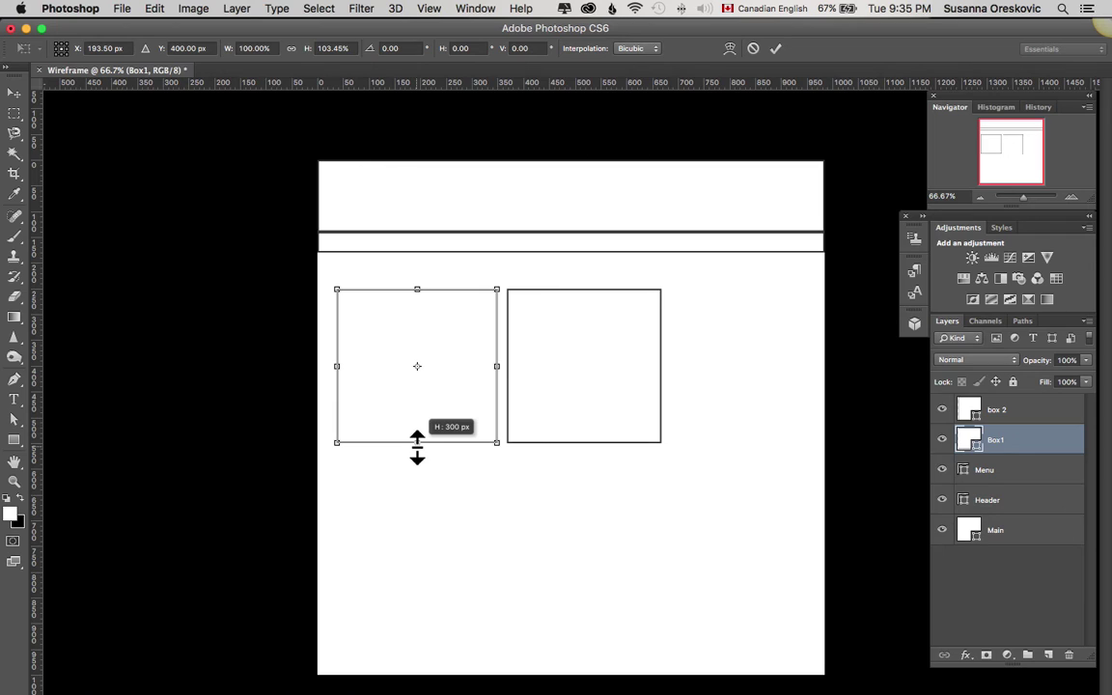
{"action": "left_click", "coordinate": [13, 446]}
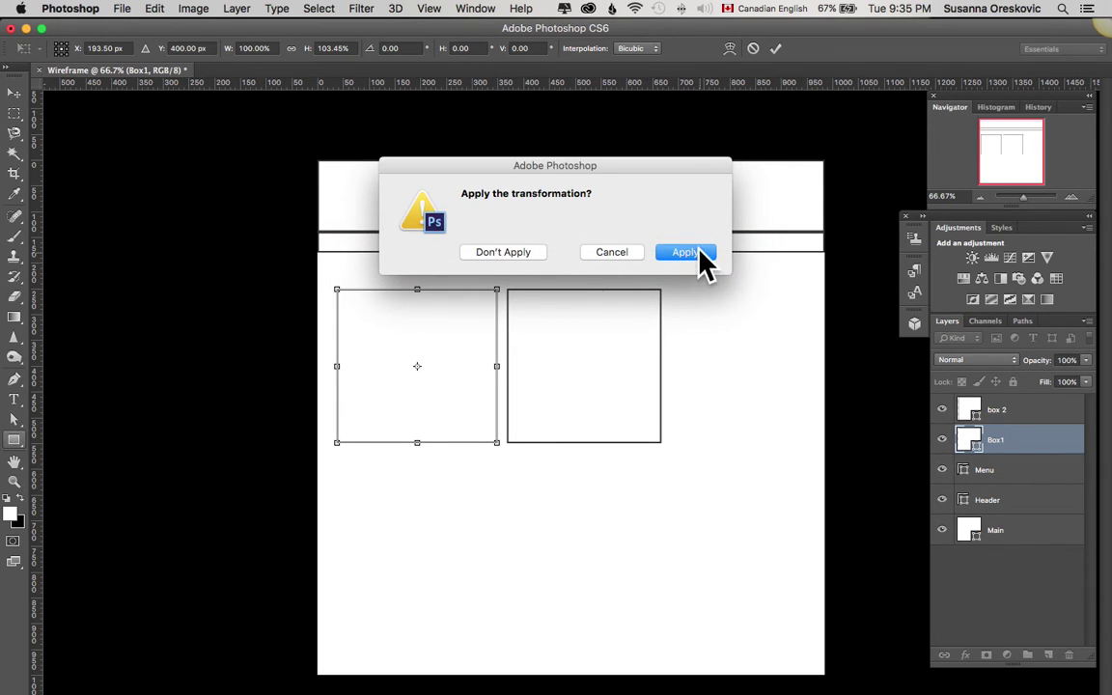
{"action": "left_click", "coordinate": [698, 251]}
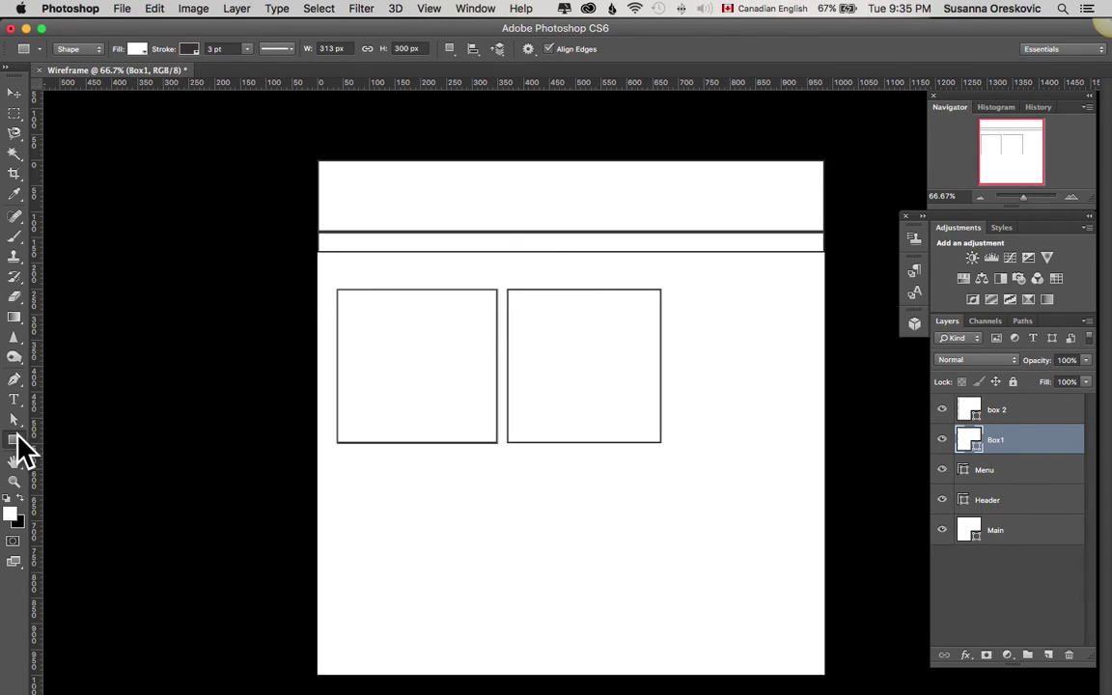
Create a 300 × 300 px rectangle directly above the Box1 layer, with its upper-left corner inside Box1
{"action": "left_click", "coordinate": [417, 402]}
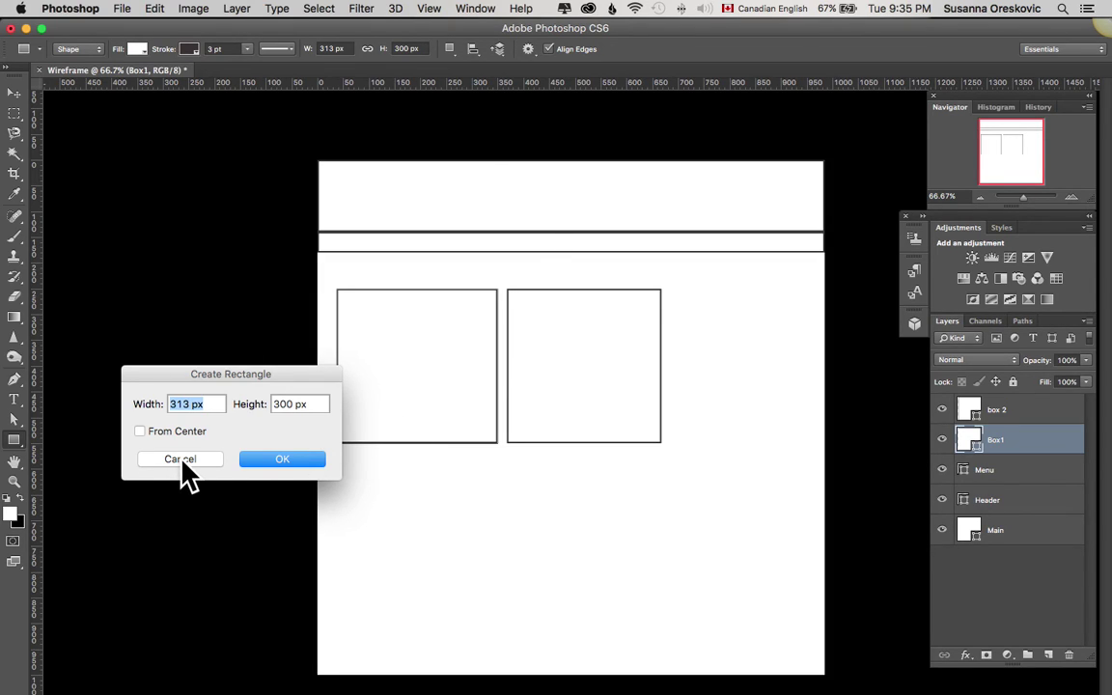
{"action": "left_click", "coordinate": [181, 460]}
{"action": "left_click", "coordinate": [413, 386]}
{"action": "left_click", "coordinate": [192, 404]}
{"action": "key", "text": "BackSpace"}
{"action": "key", "text": "BackSpace"}
{"action": "type", "text": "00"}
{"action": "key", "text": "Return"}
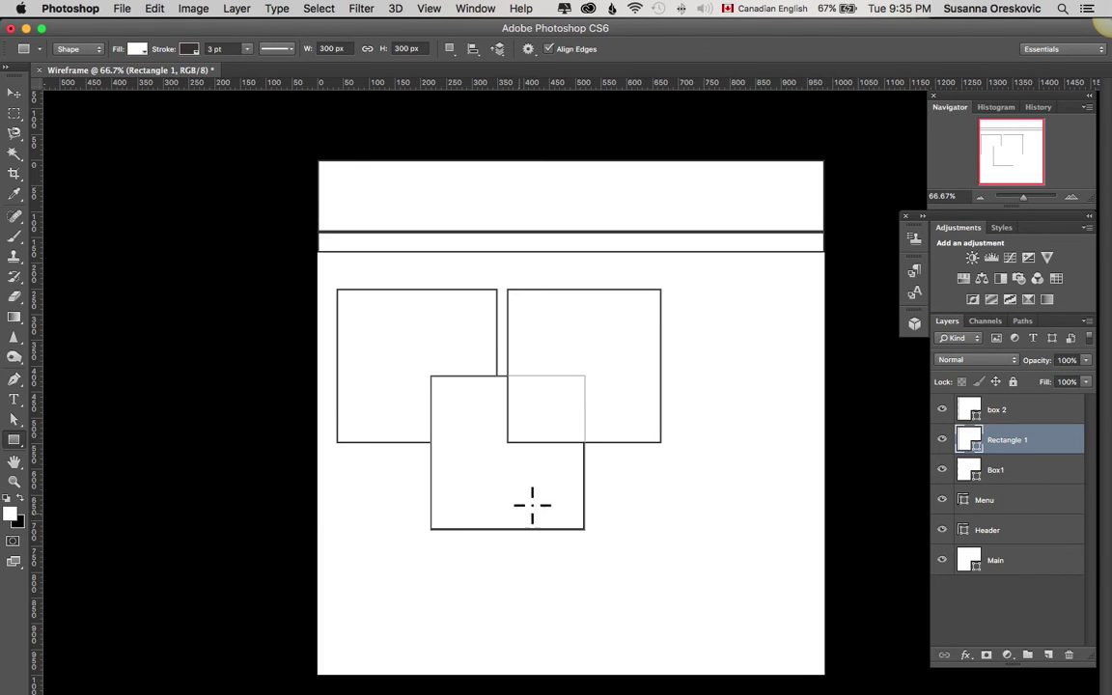
Move the new square over Box1 with their upper-left corners aligned, and delete the old Box1 layer
{"action": "left_click", "coordinate": [14, 93]}
{"action": "left_click_drag", "start_coordinate": [449, 448], "coordinate": [358, 366]}
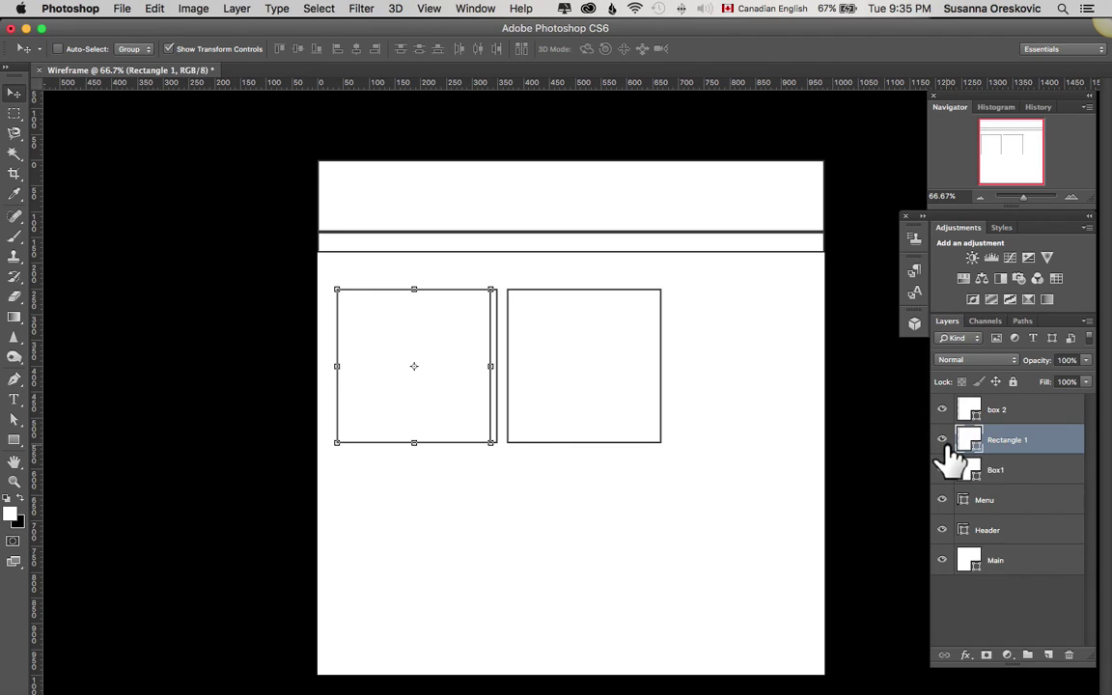
{"action": "left_click", "coordinate": [1014, 482]}
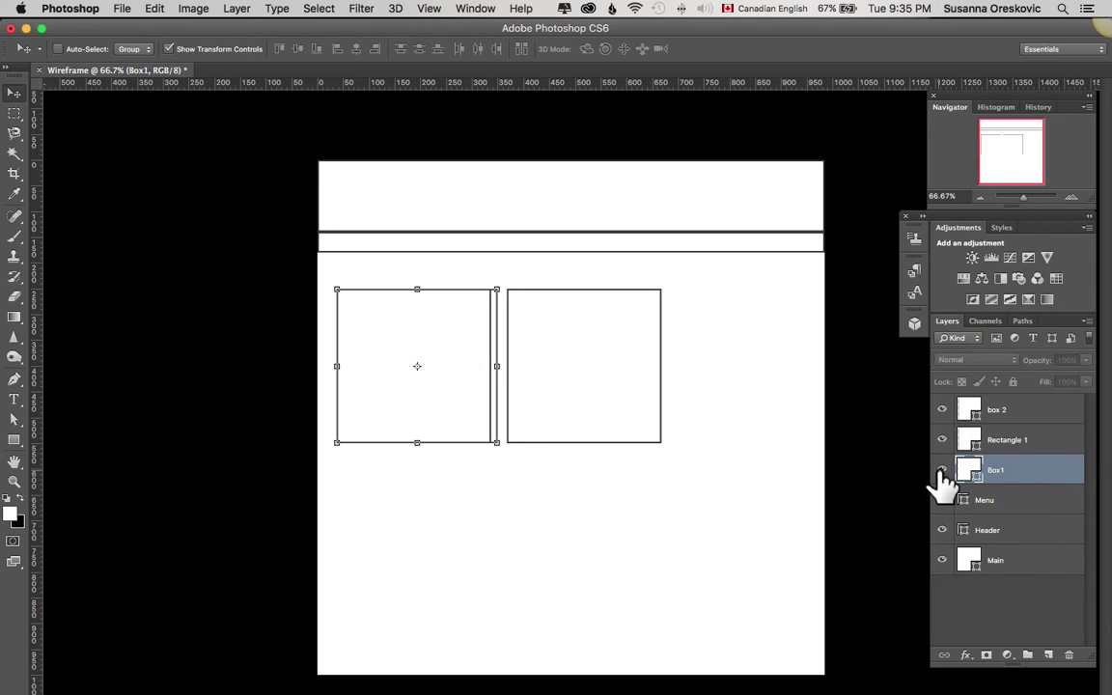
{"action": "left_click_drag", "start_coordinate": [1027, 481], "coordinate": [1072, 653]}
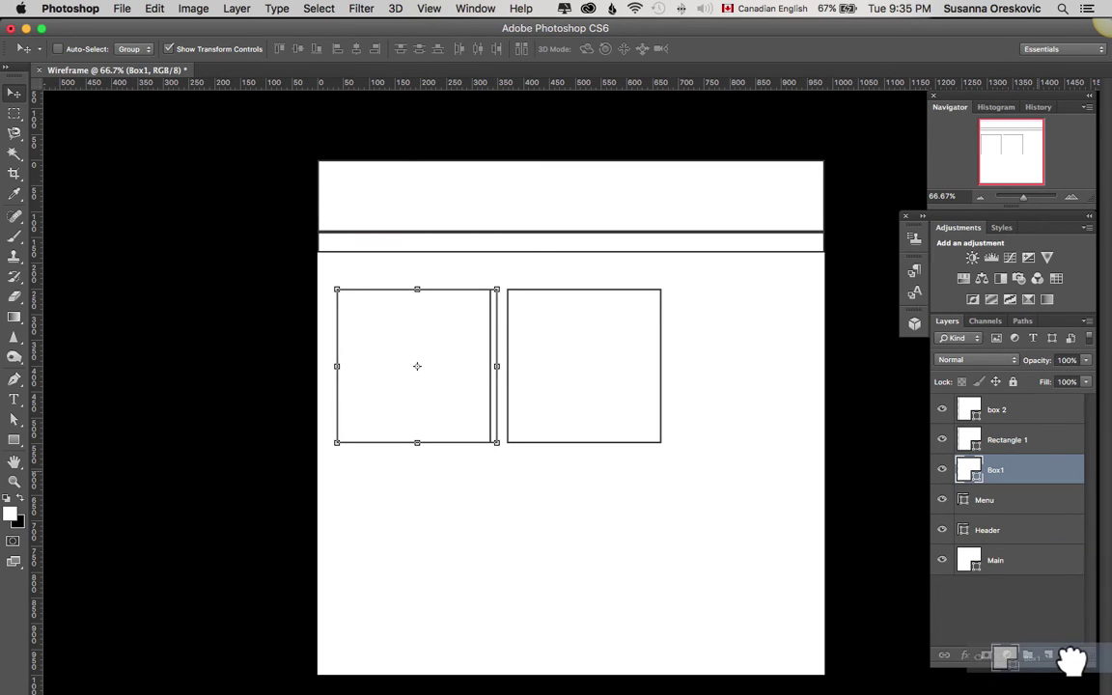
{"action": "left_click_drag", "start_coordinate": [1031, 483], "coordinate": [1072, 657]}
Rename the replacement square's layer, Rectangle 1, as "box 1"
{"action": "left_click", "coordinate": [1014, 444]}
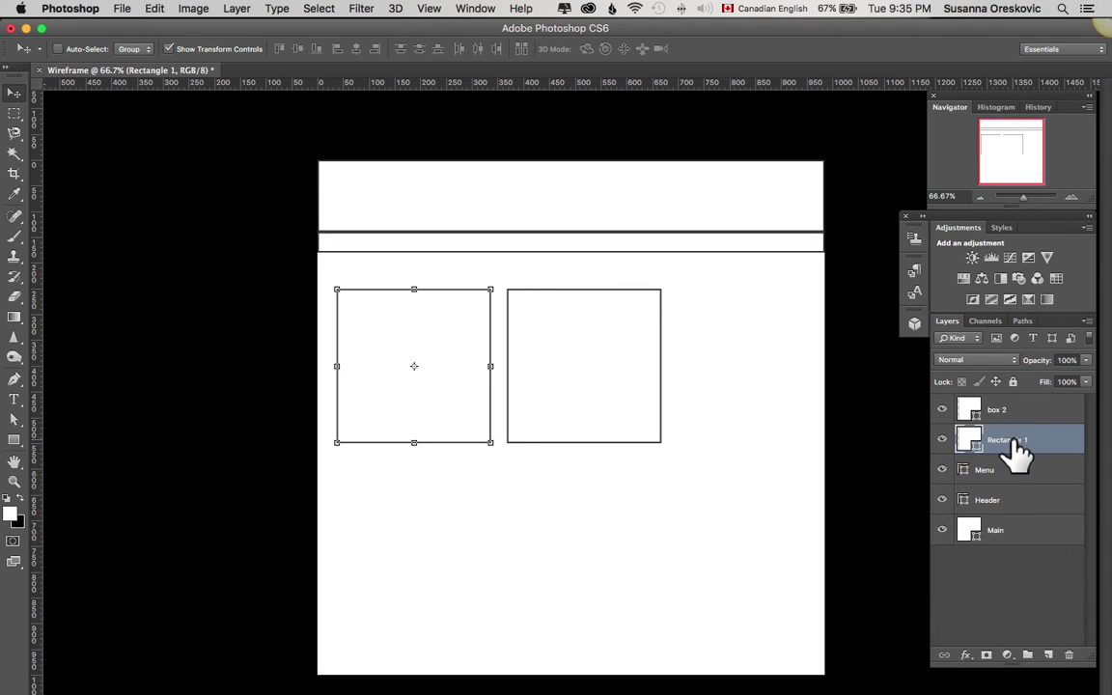
{"action": "double_click", "coordinate": [1012, 441]}
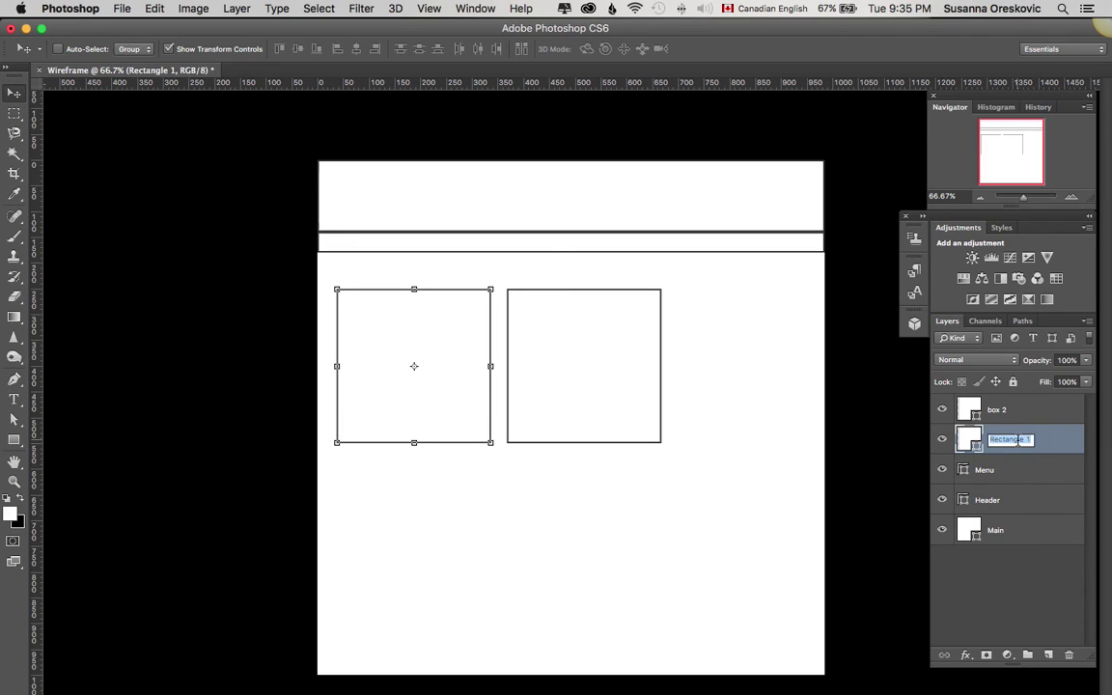
{"action": "type", "text": "box 1"}
{"action": "key", "text": "Return"}
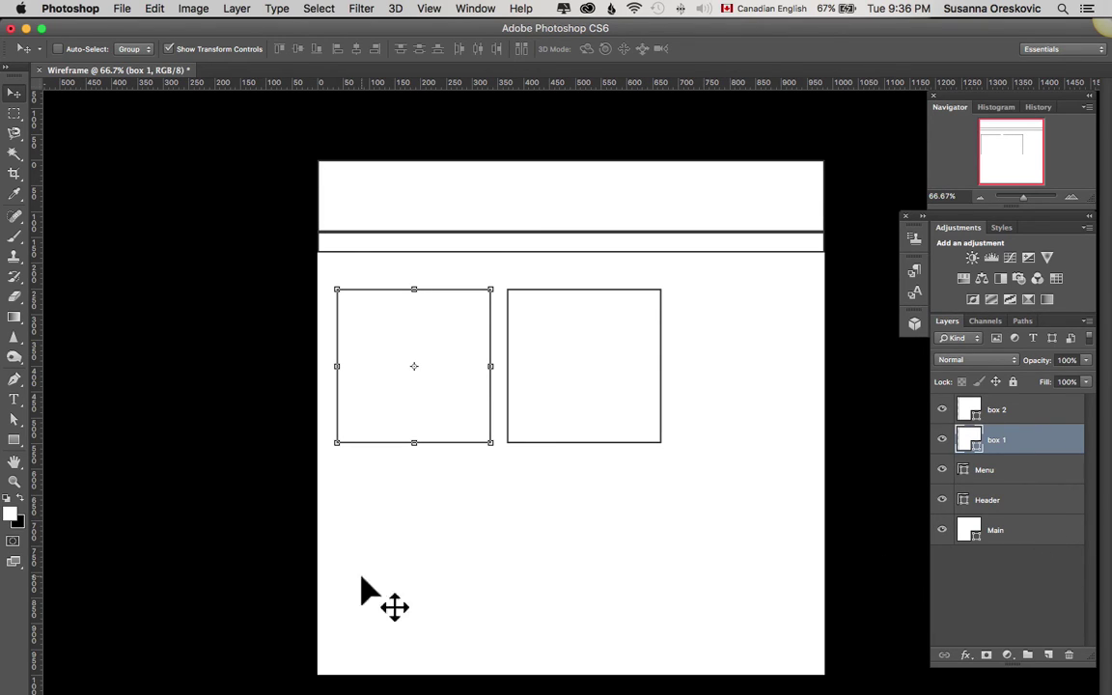
Add a rectangle about 973 × 78 px across the page's lower edge as the topmost layer, named "Footer"
{"action": "left_click", "coordinate": [14, 440]}
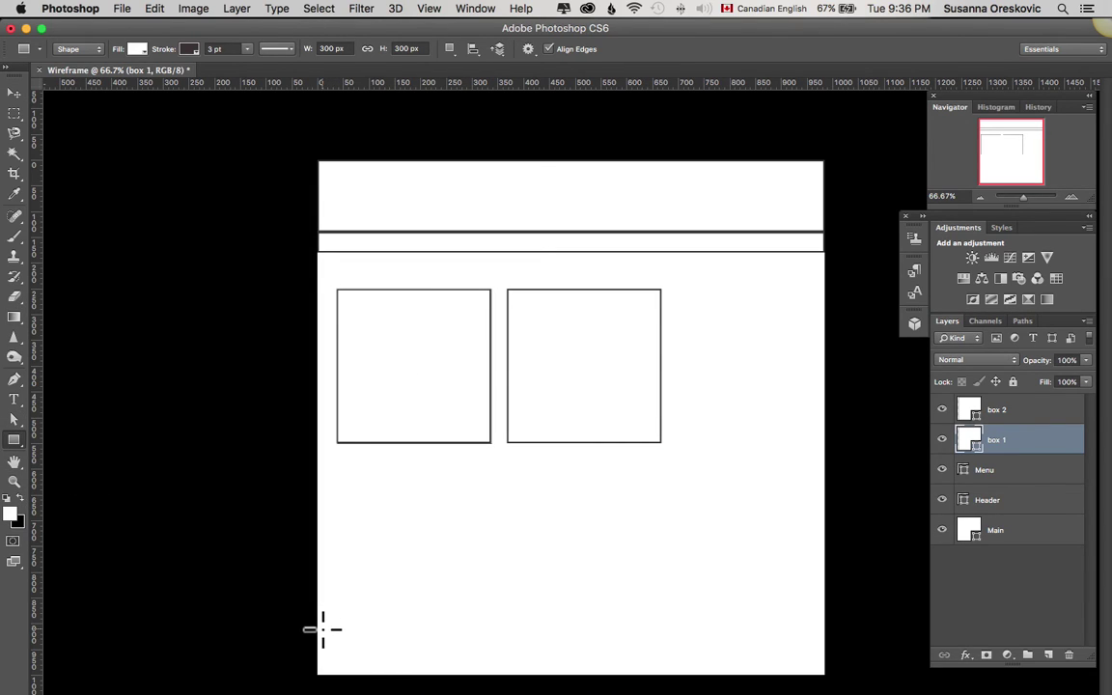
{"action": "left_click_drag", "start_coordinate": [320, 633], "coordinate": [821, 670]}
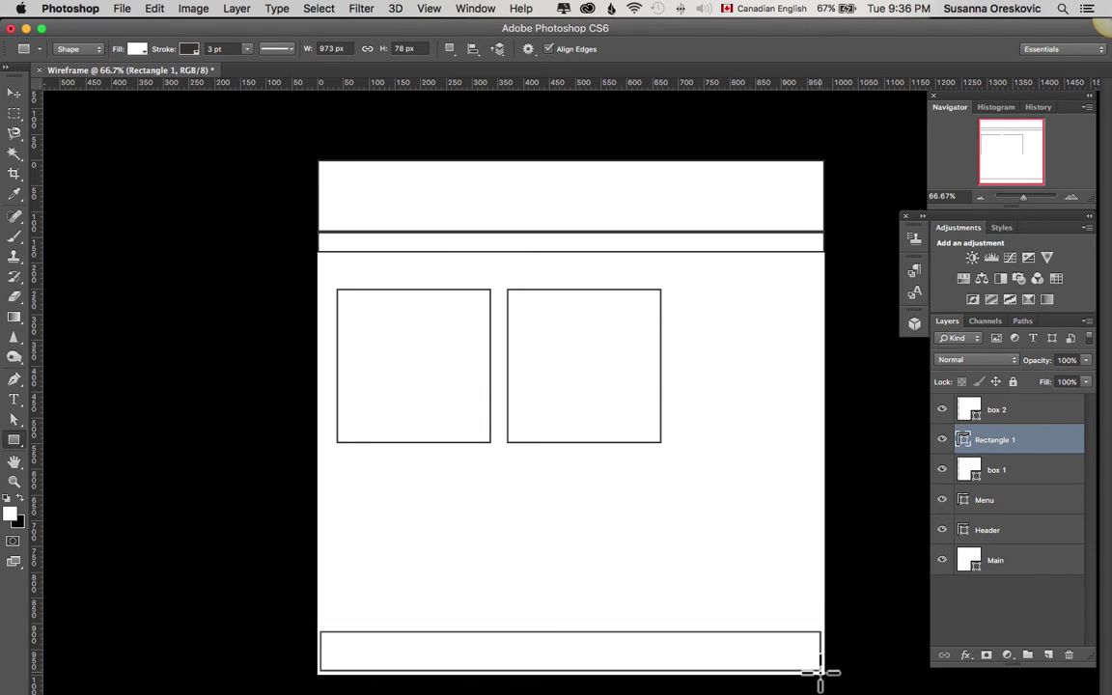
{"action": "double_click", "coordinate": [1007, 441]}
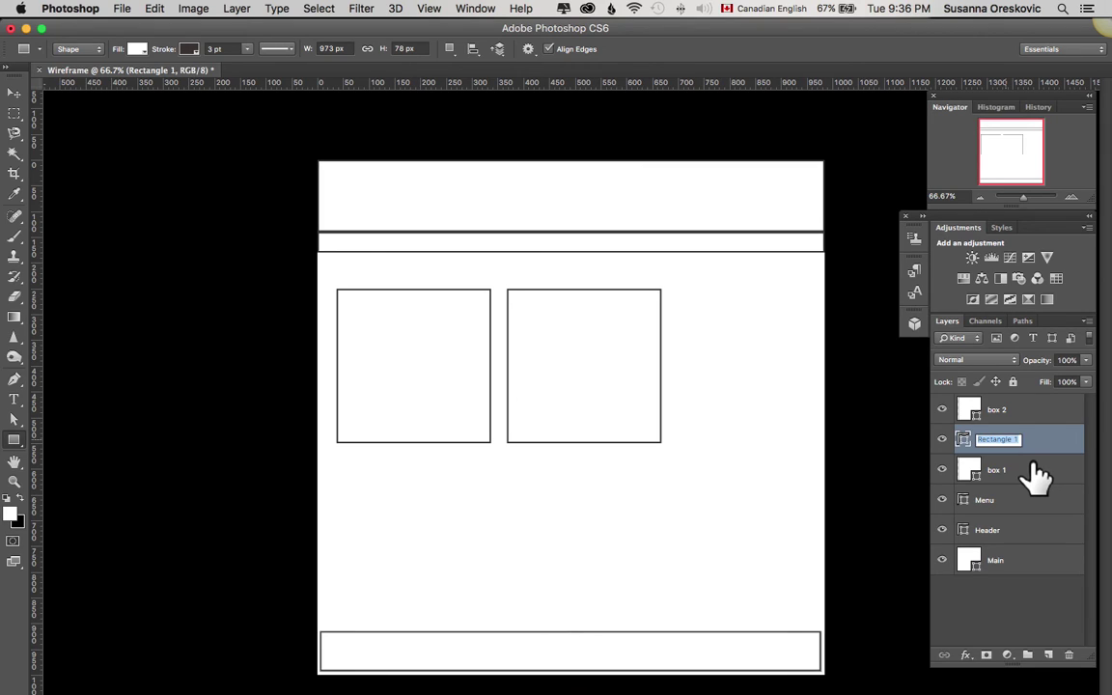
{"action": "type", "text": "Footer"}
{"action": "key", "text": "Return"}
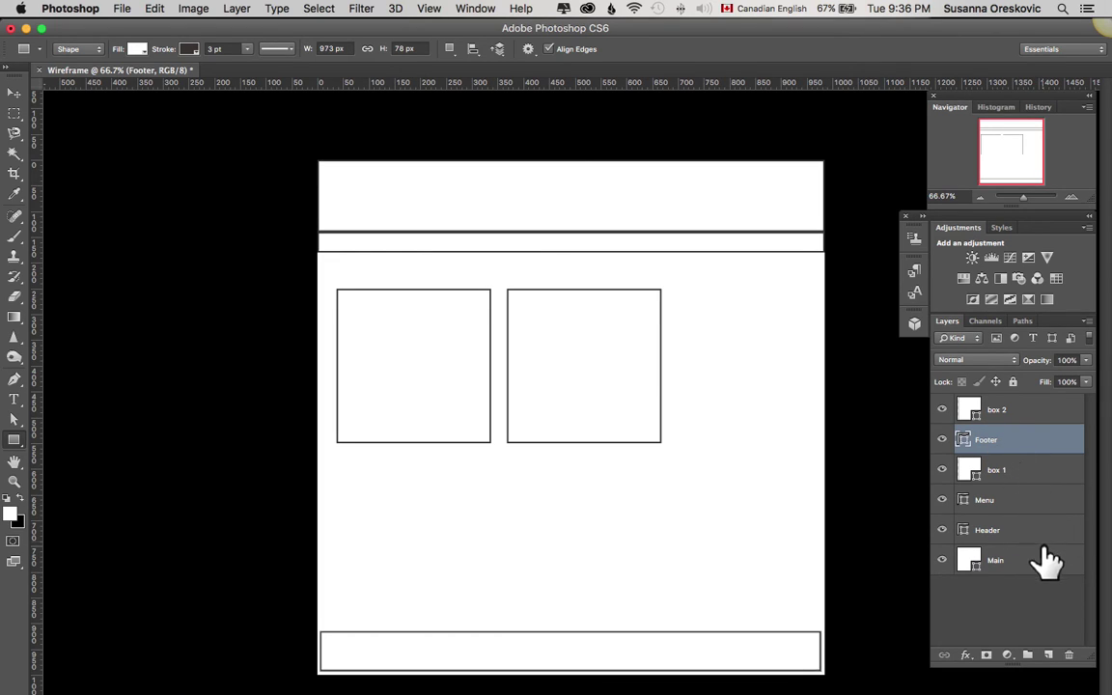
{"action": "left_click_drag", "start_coordinate": [1040, 454], "coordinate": [1035, 417]}
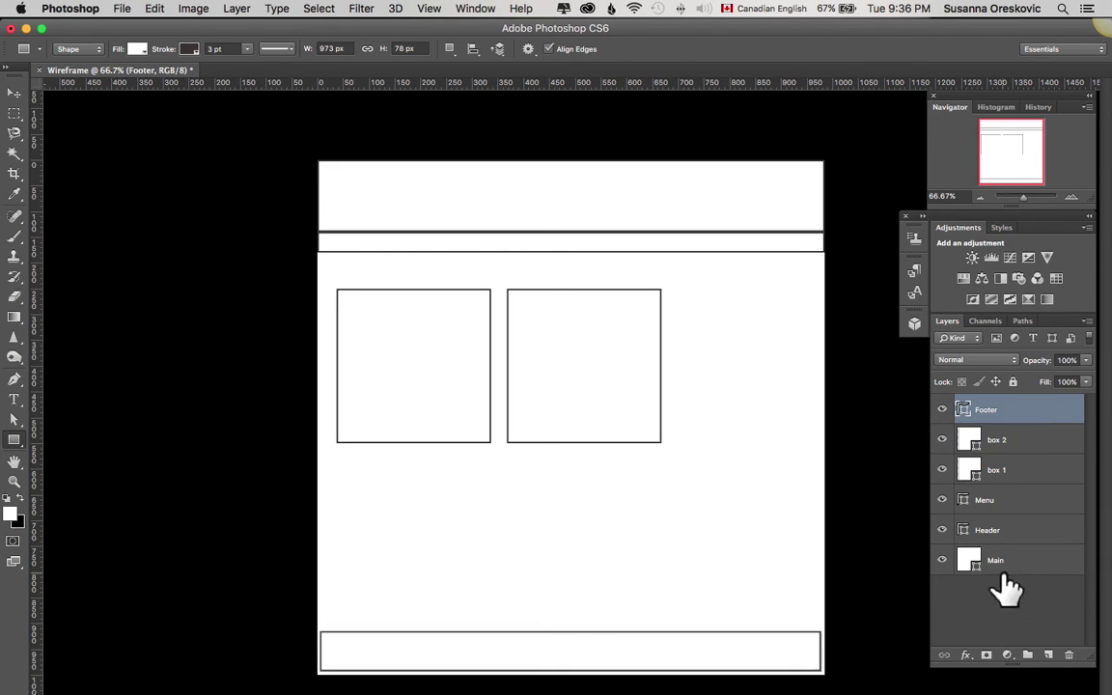
Toggle the visibility of each layer from Footer down to Main to check which part of the wireframe it holds
{"action": "left_click", "coordinate": [941, 409]}
{"action": "left_click", "coordinate": [941, 409]}
{"action": "left_click", "coordinate": [941, 439]}
{"action": "left_click", "coordinate": [941, 439]}
{"action": "left_click", "coordinate": [941, 470]}
{"action": "left_click", "coordinate": [941, 470]}
{"action": "left_click", "coordinate": [941, 499]}
{"action": "left_click", "coordinate": [941, 500]}
{"action": "left_click", "coordinate": [941, 530]}
{"action": "left_click", "coordinate": [941, 530]}
{"action": "left_click", "coordinate": [1057, 567]}
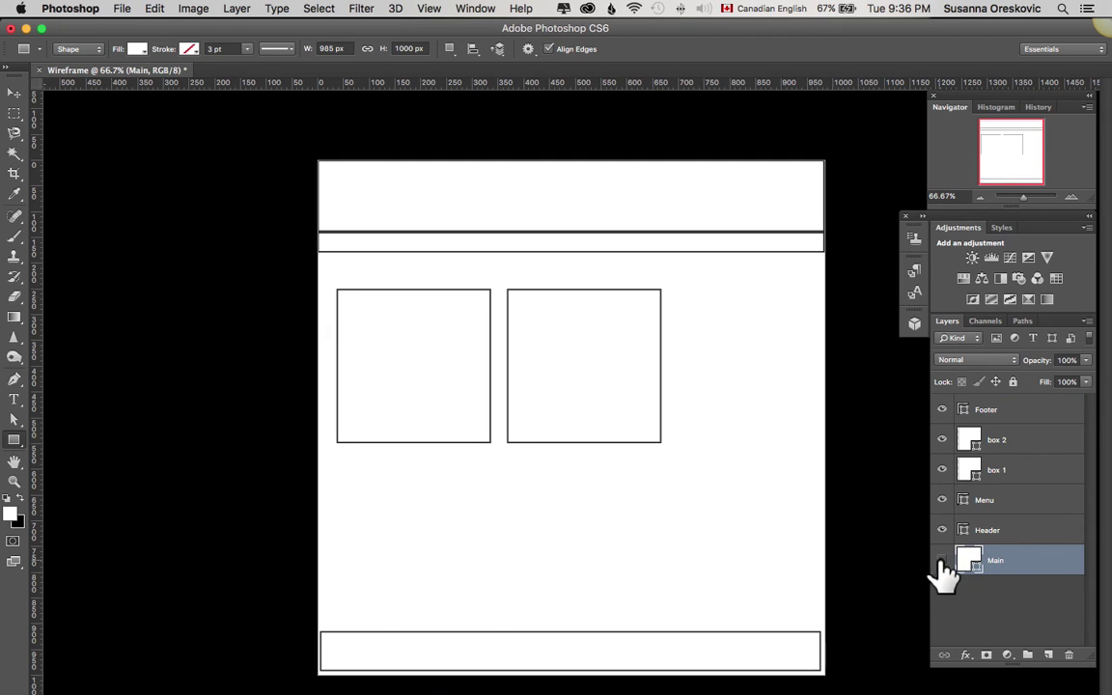
{"action": "left_click", "coordinate": [941, 560]}
{"action": "left_click", "coordinate": [941, 563]}
{"action": "left_click", "coordinate": [941, 562]}
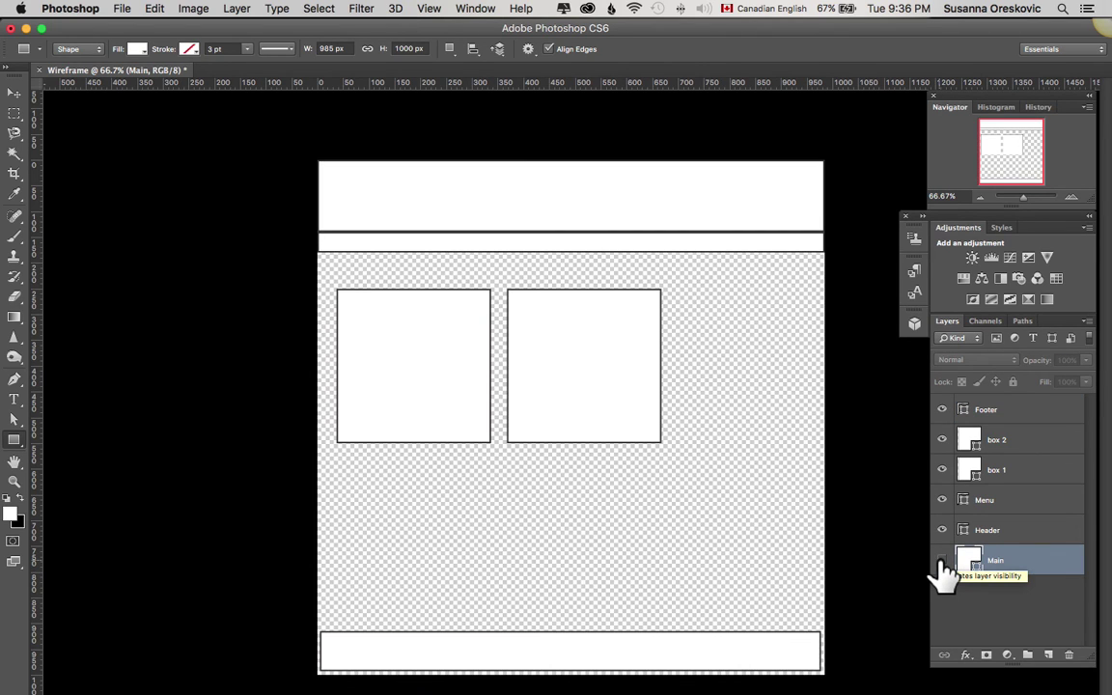
{"action": "left_click", "coordinate": [941, 564]}
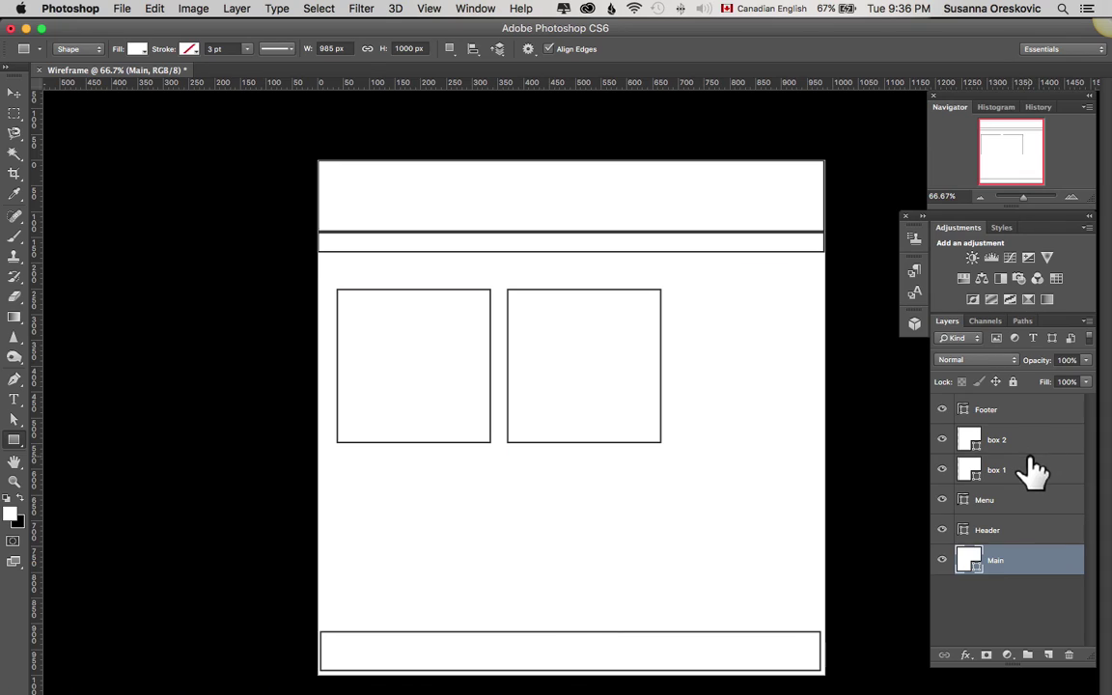